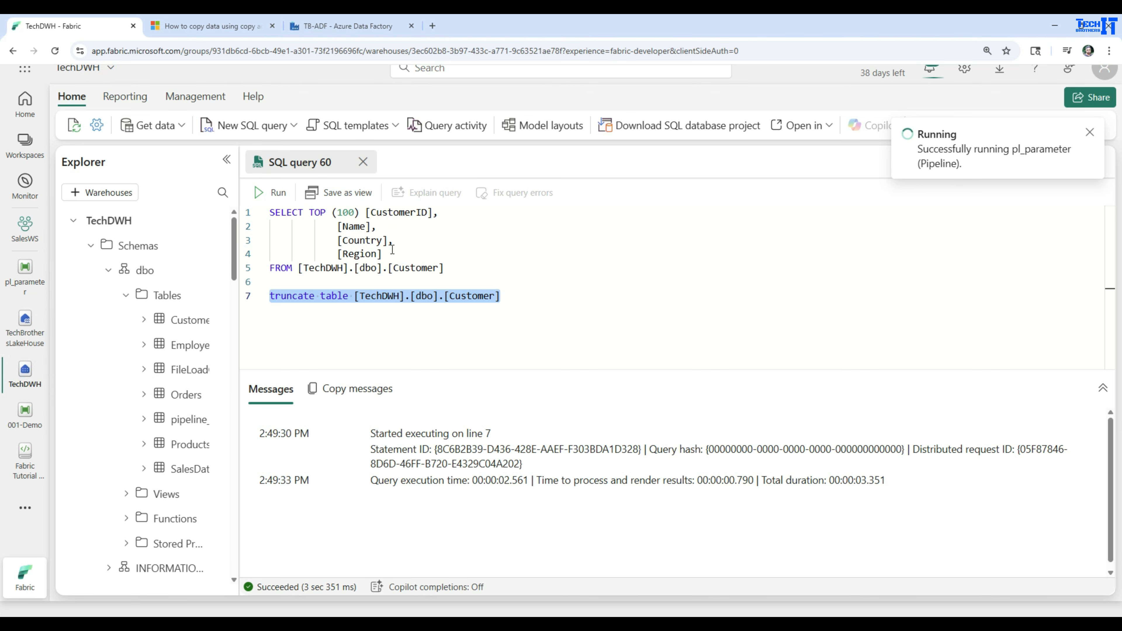
Step: Run only the SELECT TOP (100) query on the dbo.Customer table in the TechDWH warehouse
drag(478, 267, 261, 207)
click(259, 193)
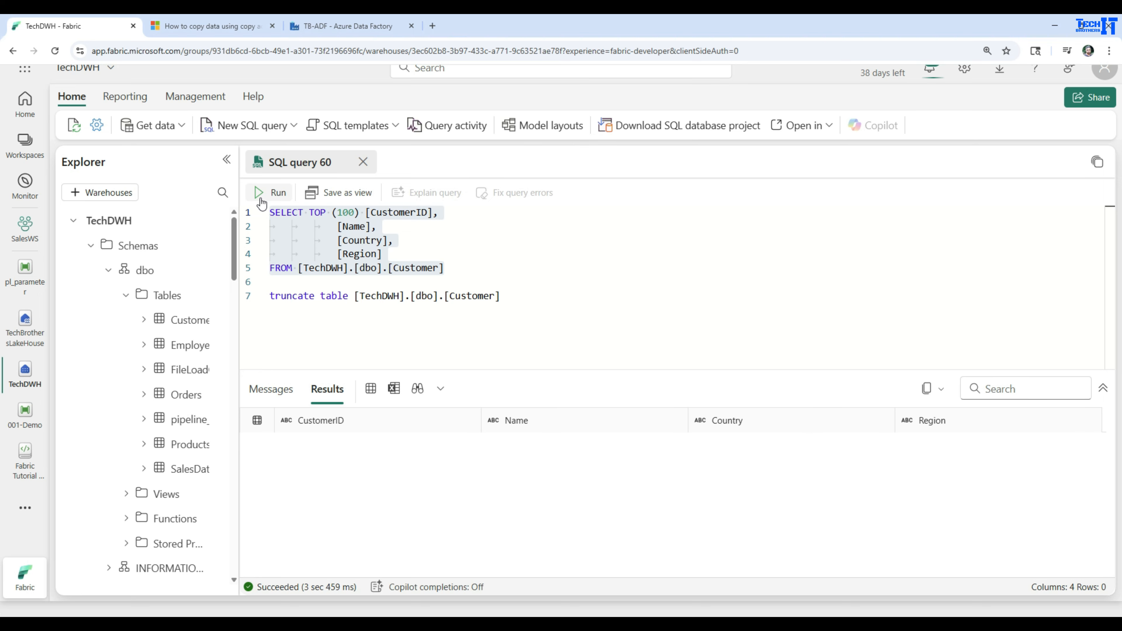
Step: Inspect the Copy data1 activity's input and its run details, including rows read, in the pl_parameter pipeline output
click(31, 427)
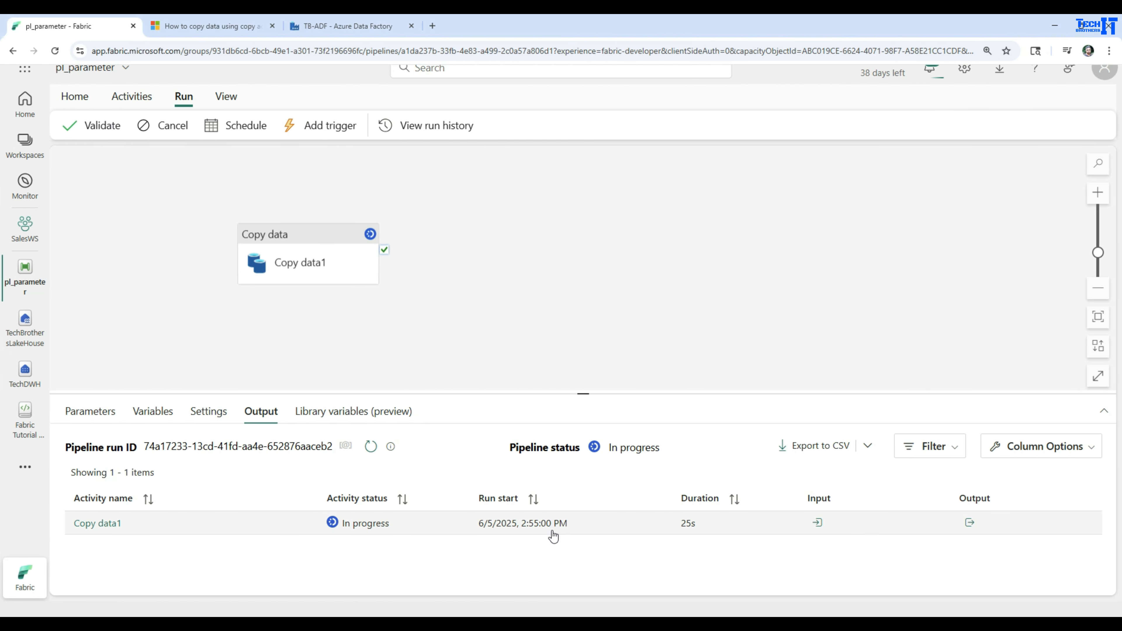
click(817, 523)
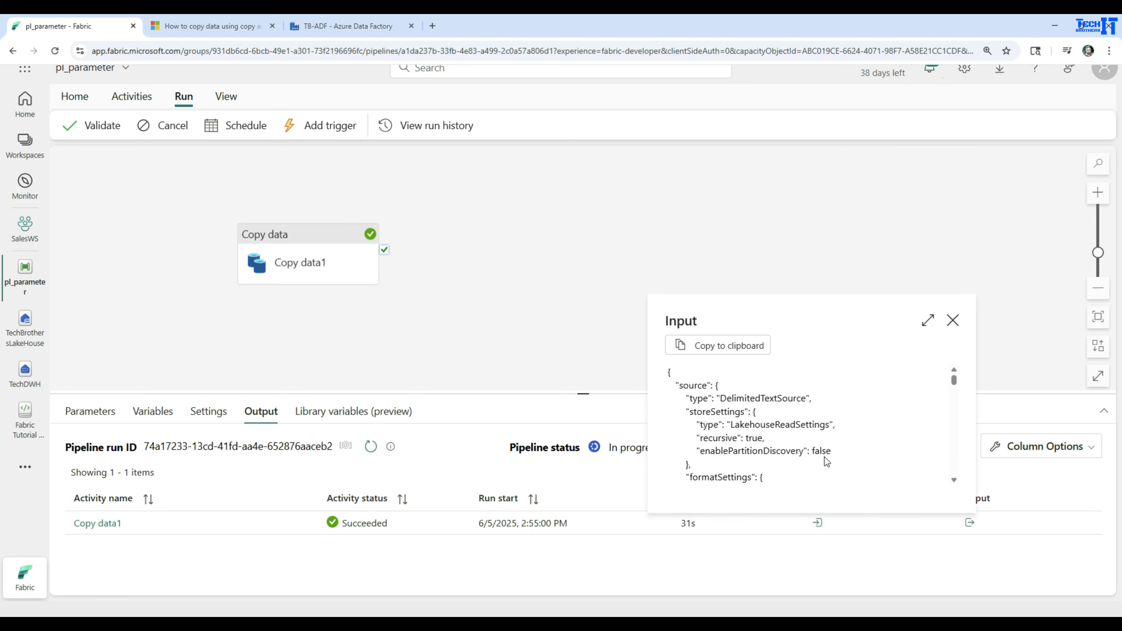
scroll(756, 437, down, 5)
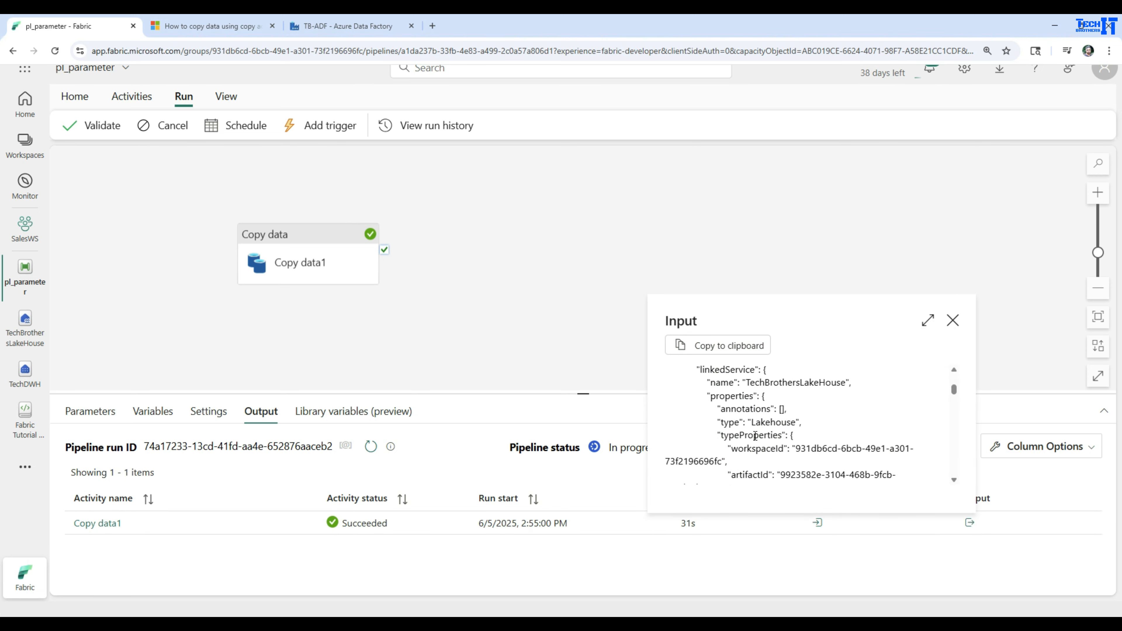
click(953, 320)
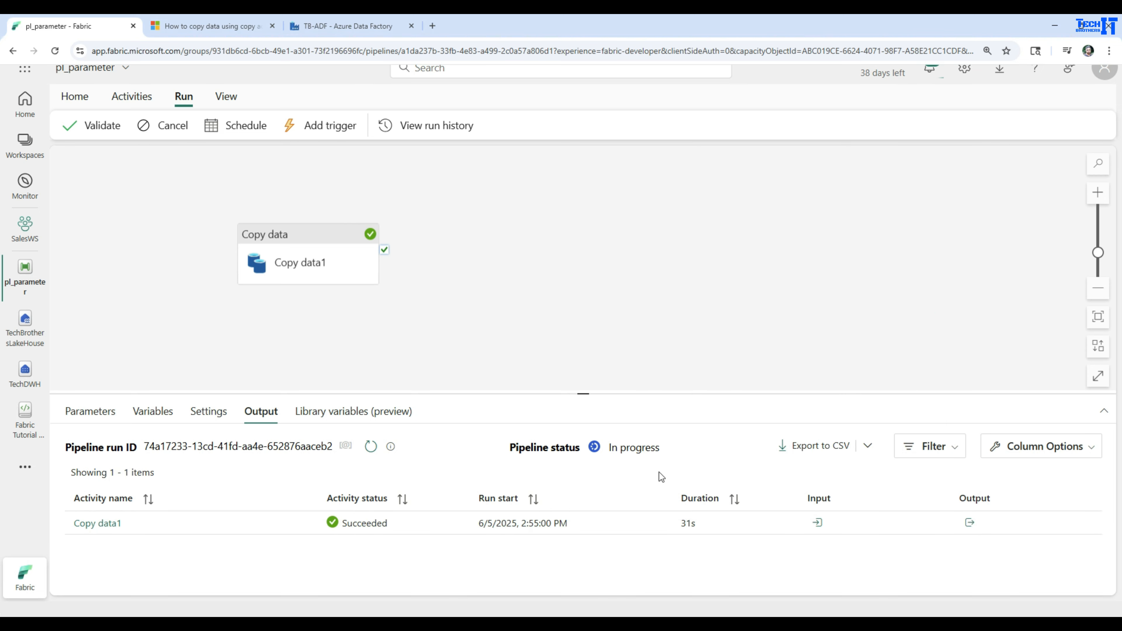
click(108, 530)
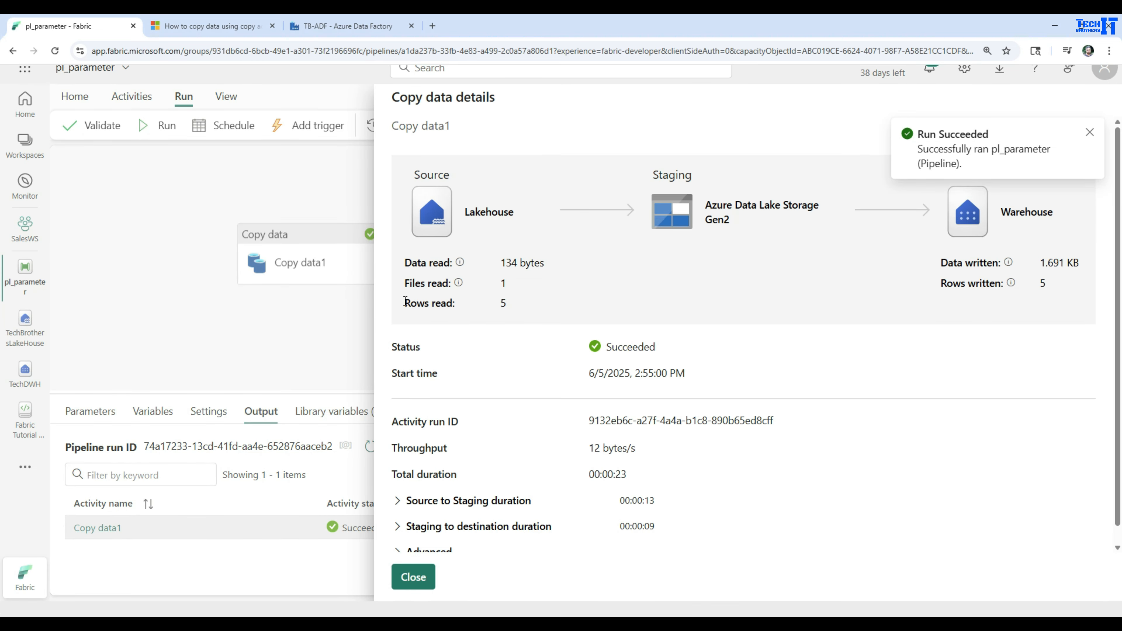
drag(406, 301, 462, 305)
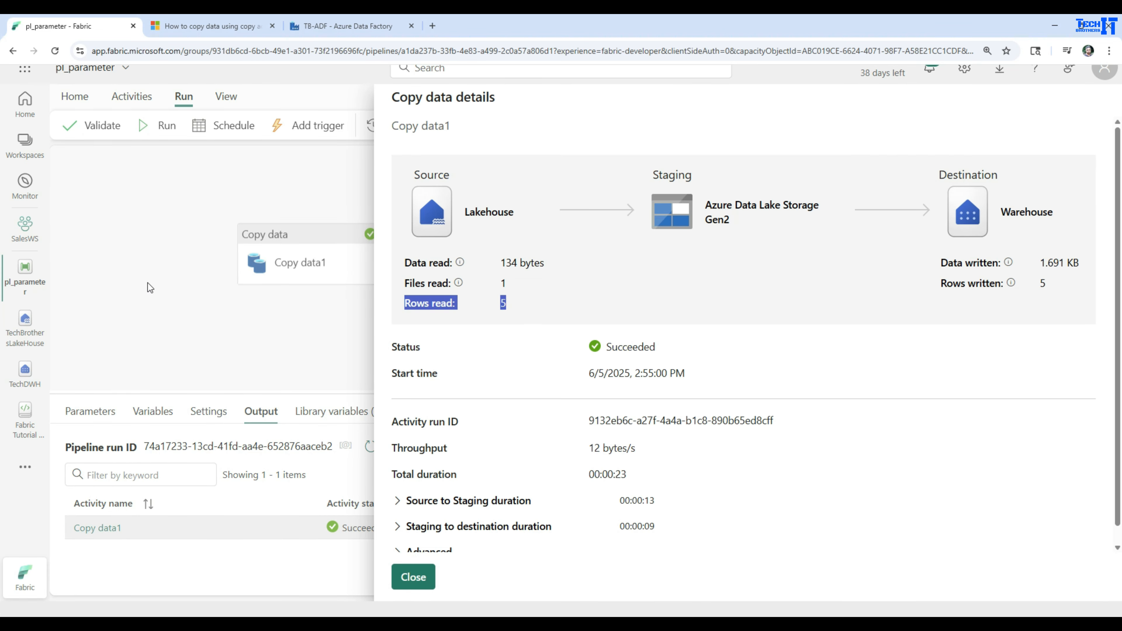
click(409, 575)
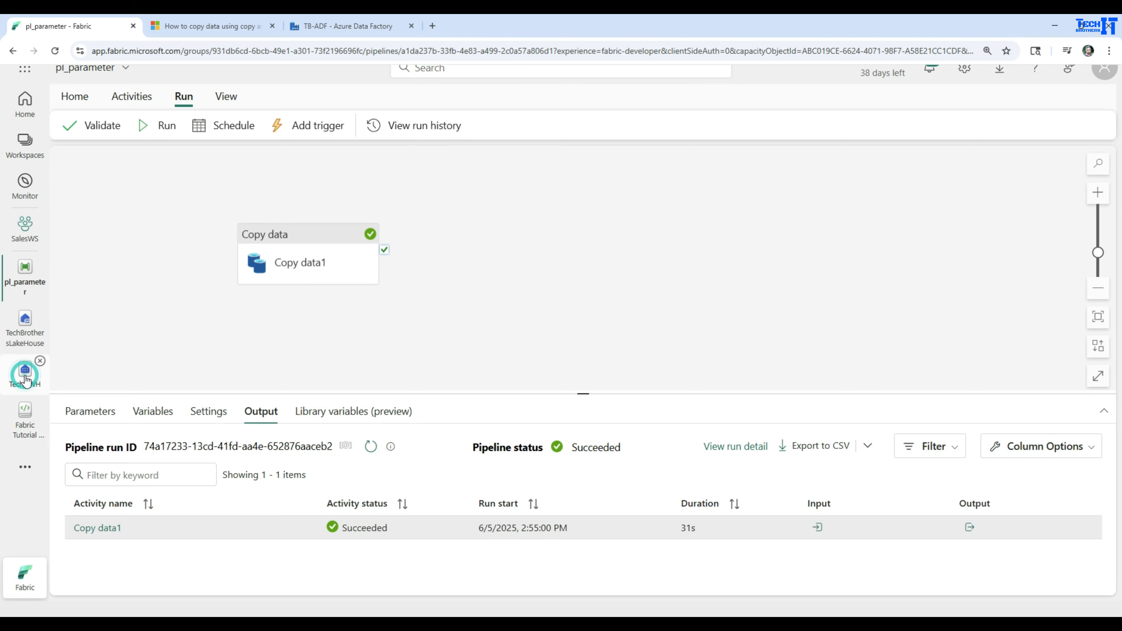
Step: Return to the TechDWH warehouse and rerun the SELECT query on the Customer table
click(24, 372)
click(270, 192)
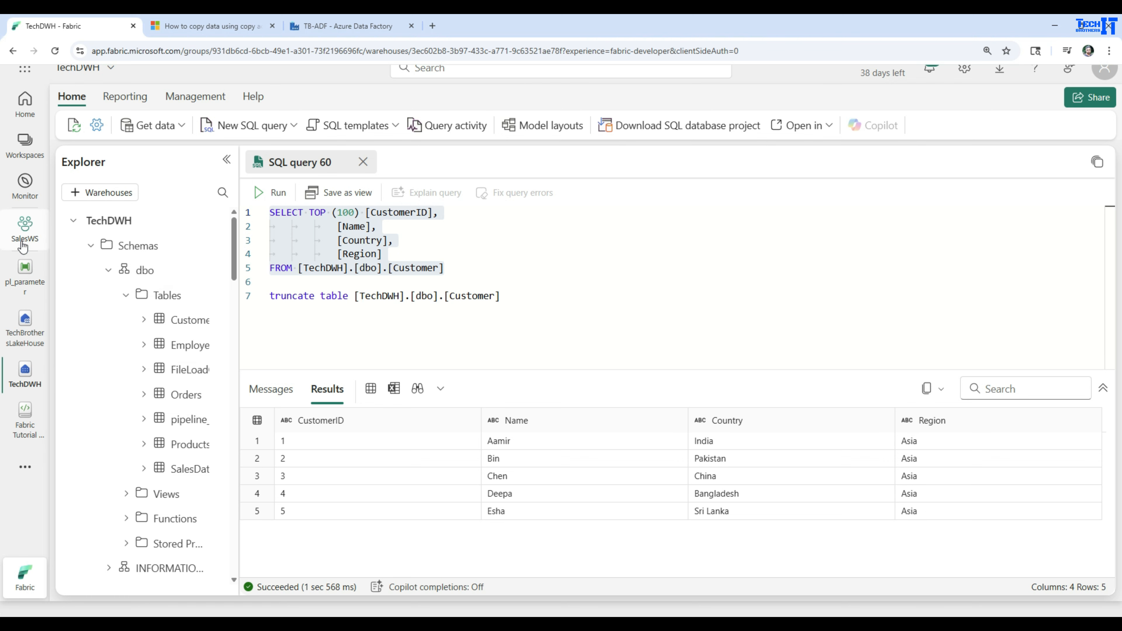
Step: Check the hard-coded source file name of the Copy data1 activity in the pl_parameter pipeline
click(25, 270)
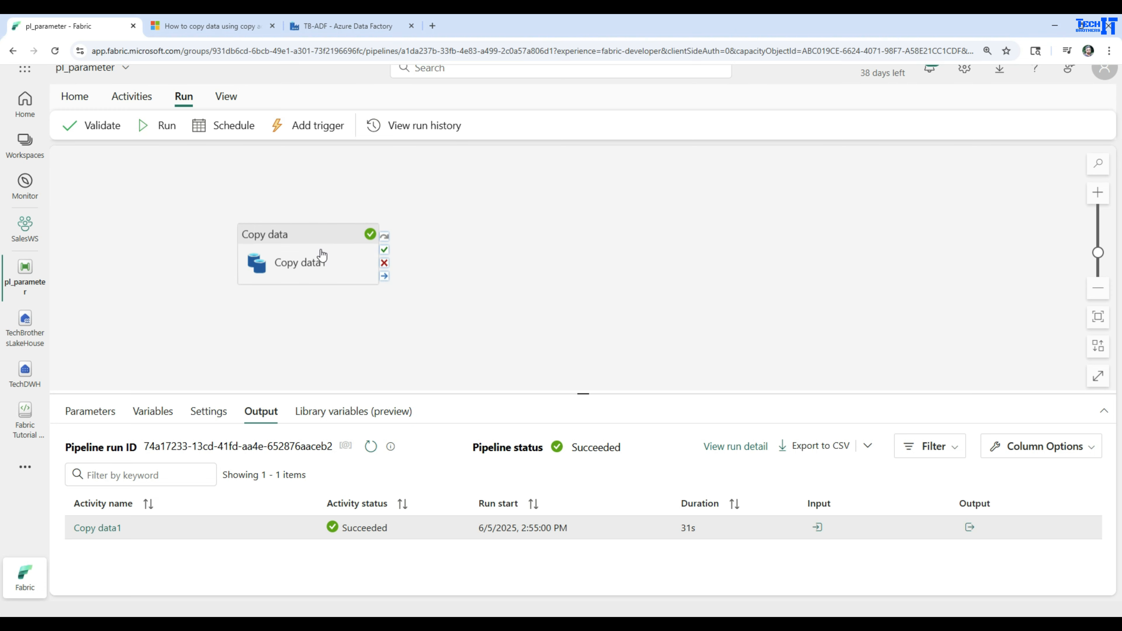
click(313, 254)
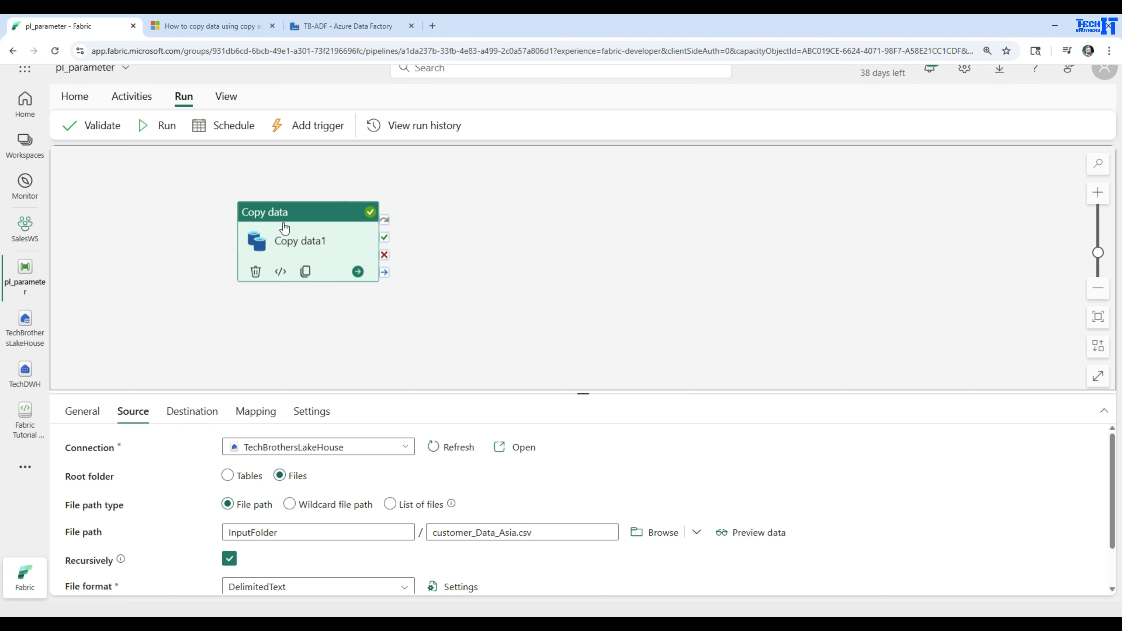
click(535, 531)
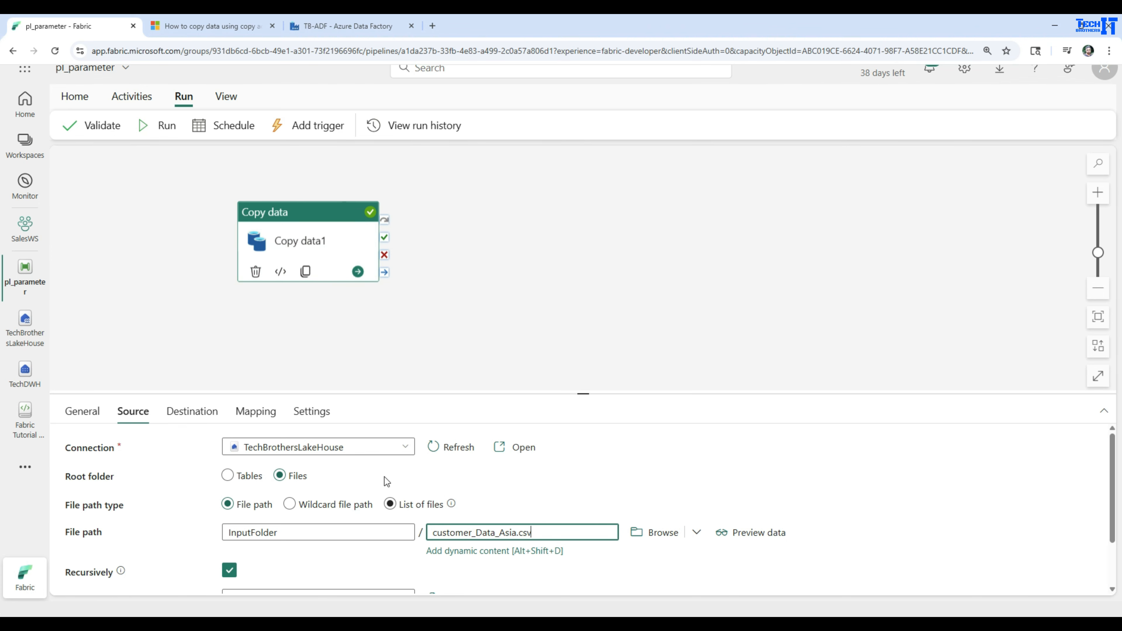
Step: Add a new pipeline parameter of type String named pFileName
click(208, 349)
click(83, 411)
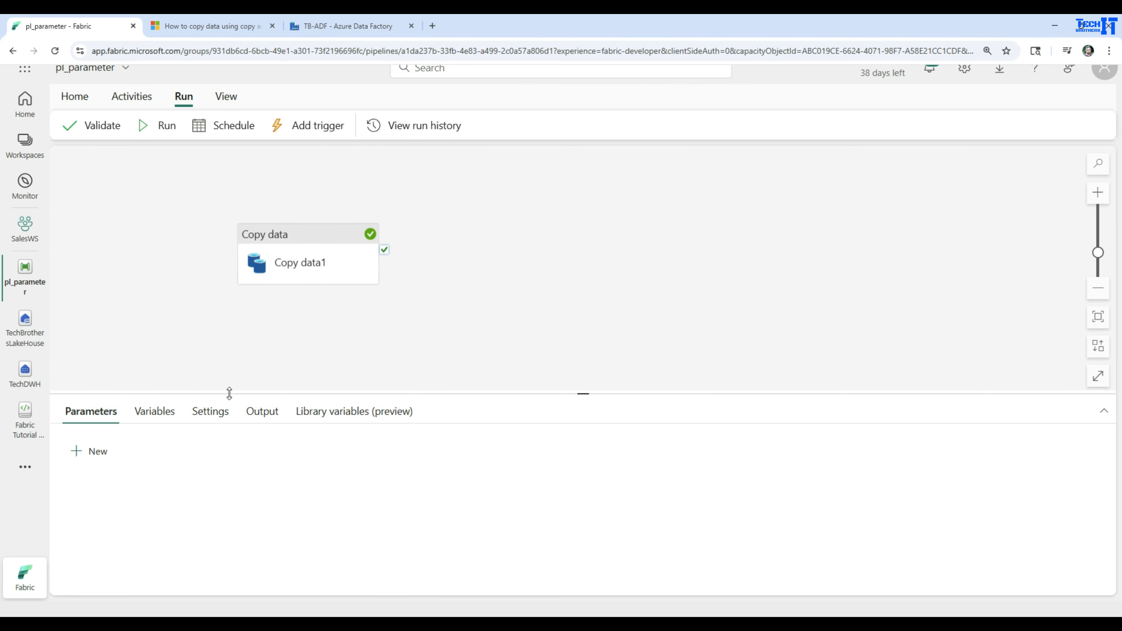
drag(263, 391, 278, 349)
click(92, 405)
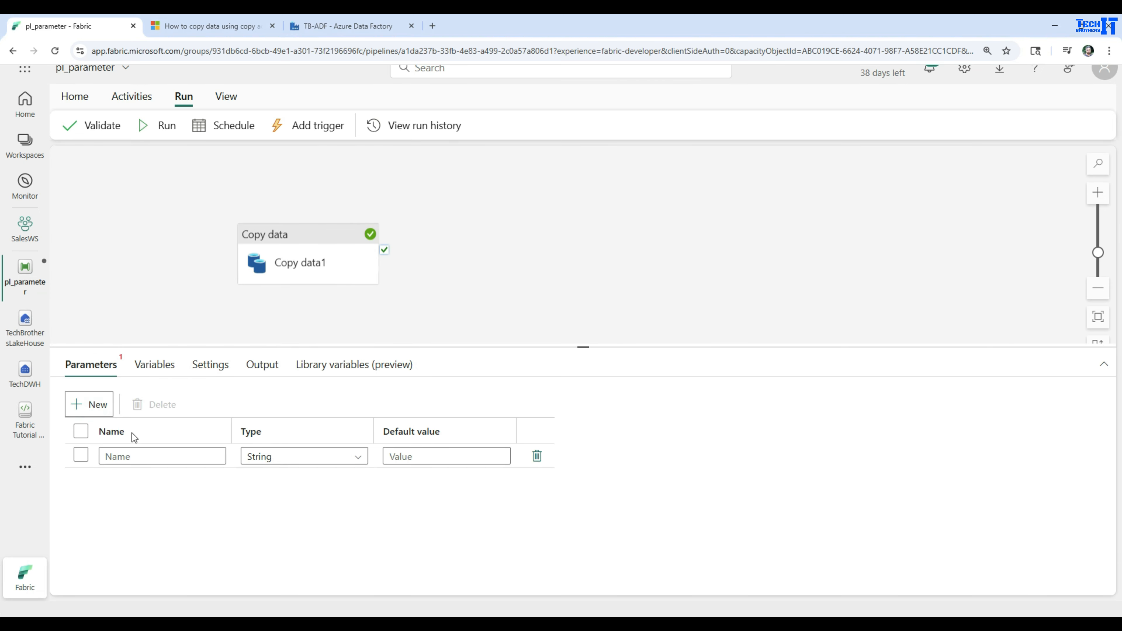
click(139, 455)
text(p)
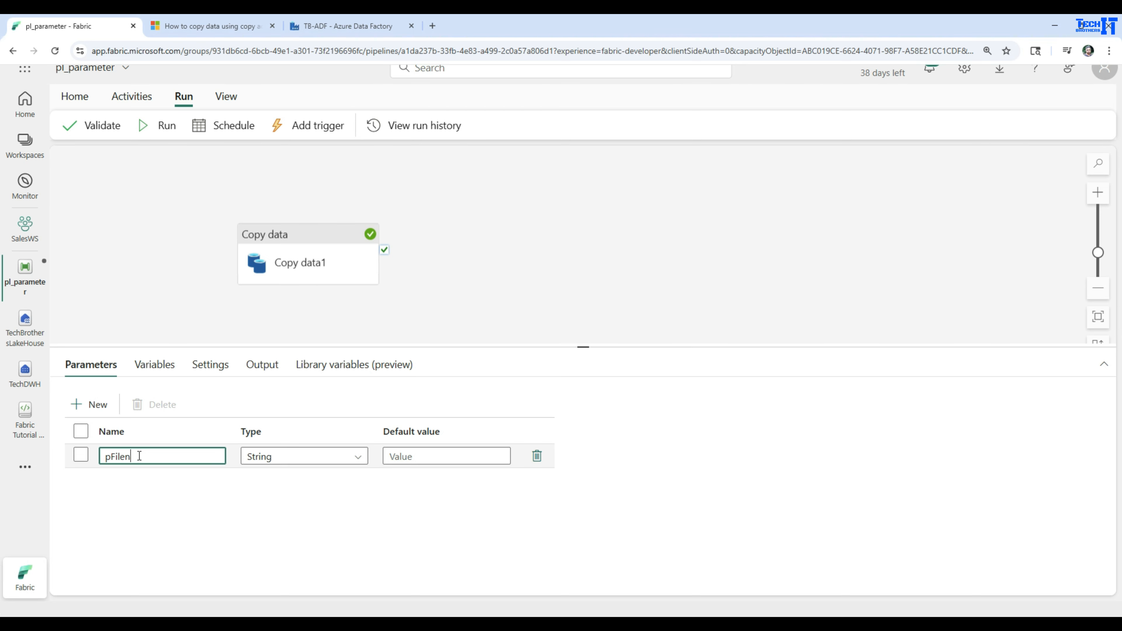
text(FileName)
click(216, 506)
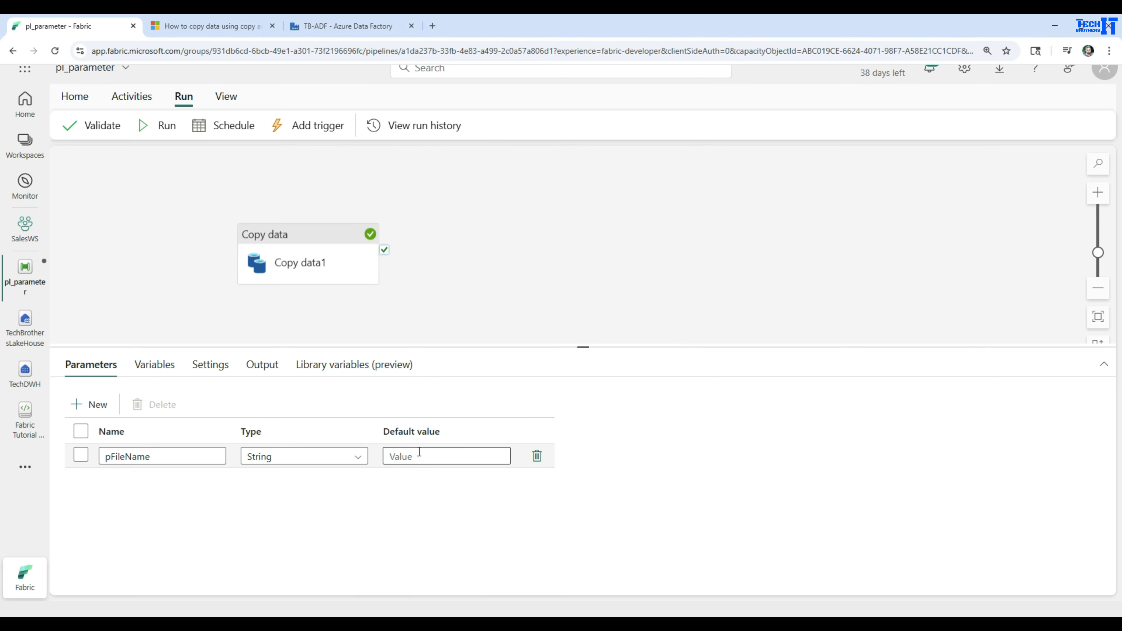
Step: Copy the file name customer_Data_Asia.csv from InputFolder in TechBrothersLakeHouse, leaving the file itself without a rename
click(408, 458)
click(26, 336)
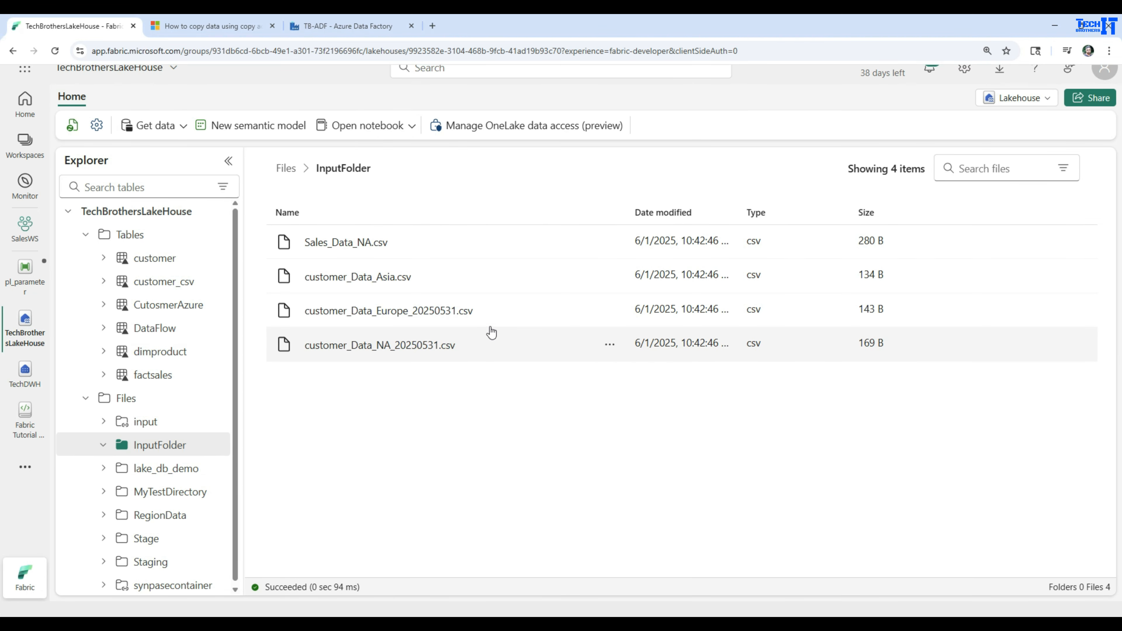
click(612, 275)
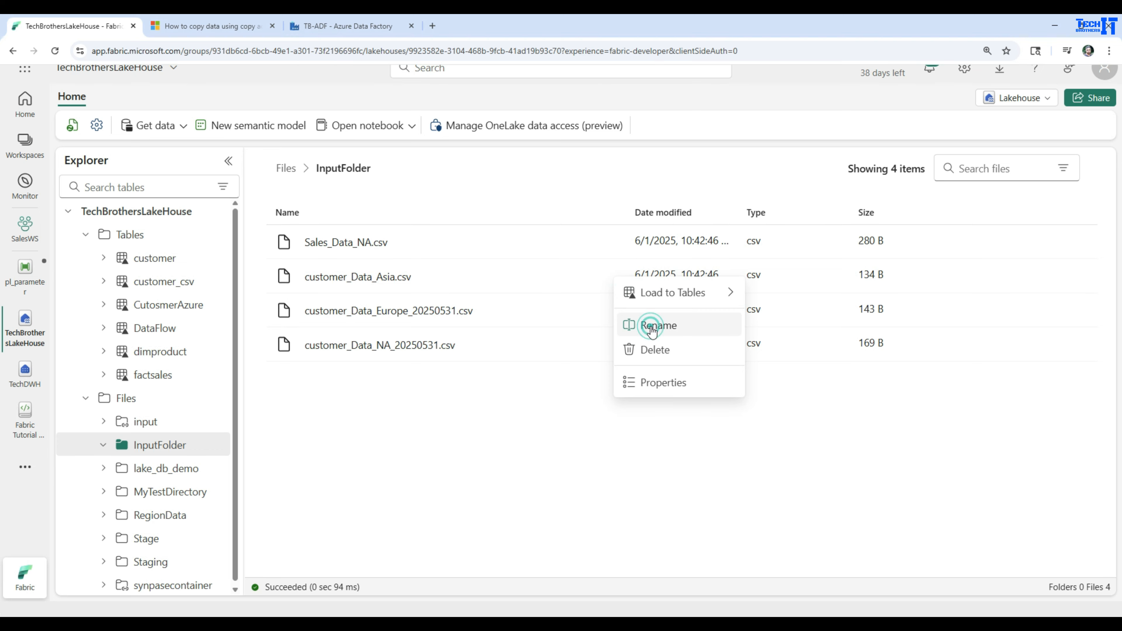
click(642, 326)
drag(611, 347, 488, 347)
right_click(519, 354)
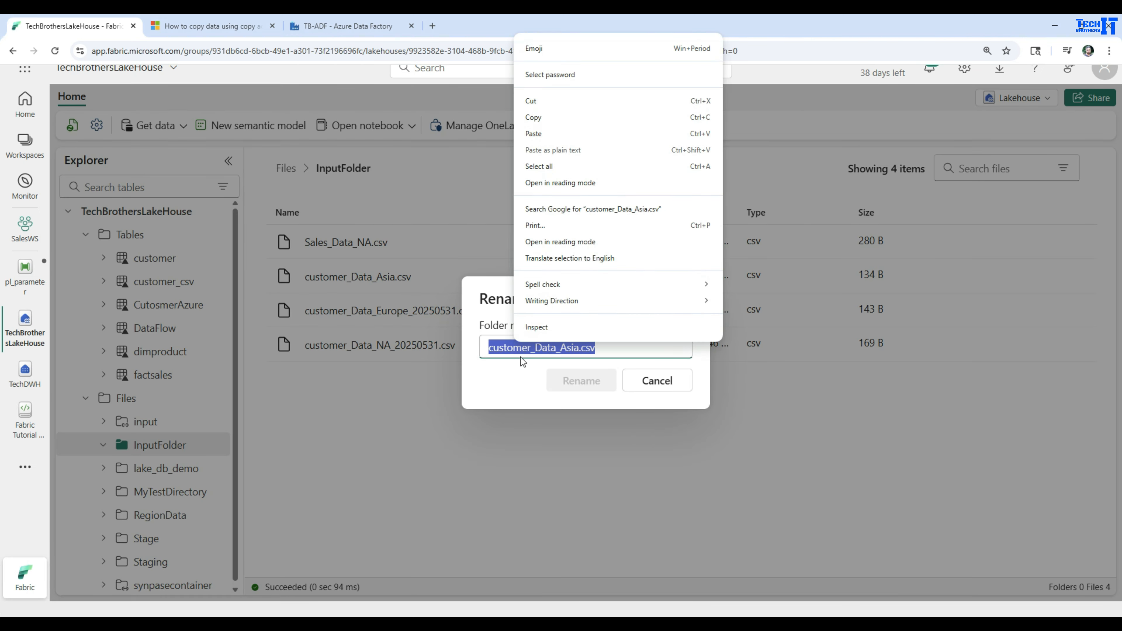
click(565, 117)
click(656, 382)
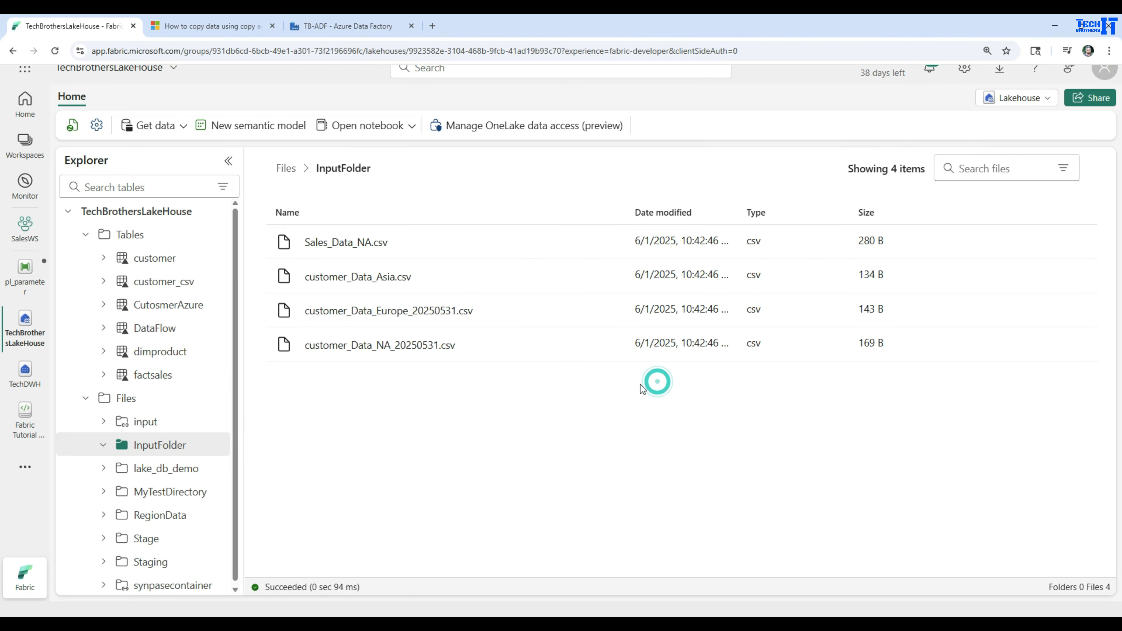
Step: Set the default value of the pFileName parameter in the pl_parameter pipeline to customer_Data_Asia.csv
click(15, 264)
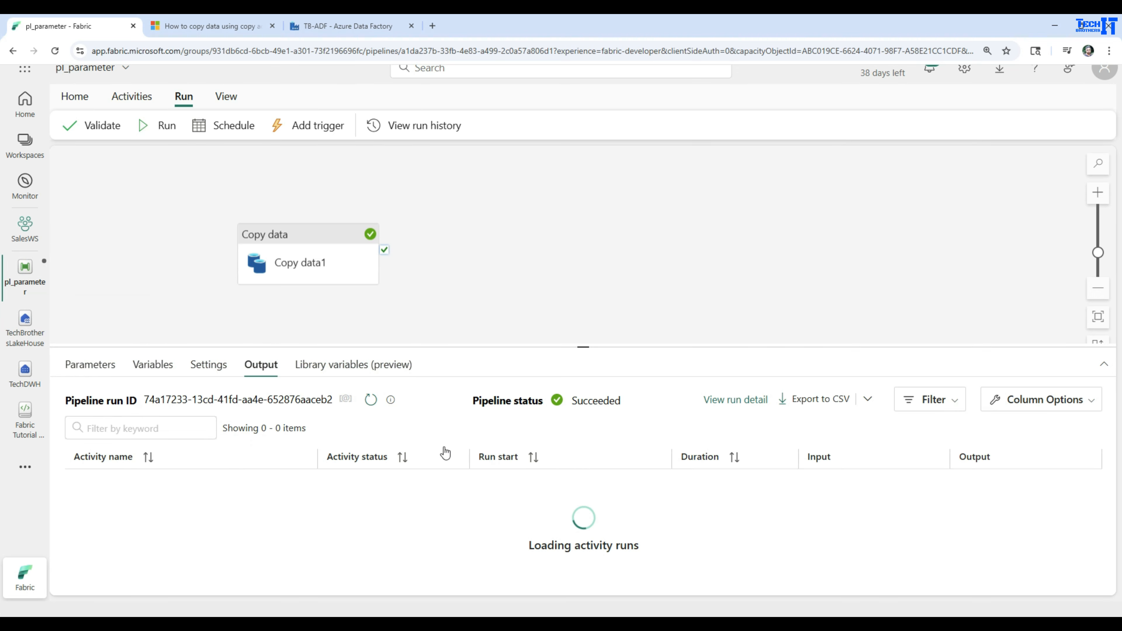
click(133, 310)
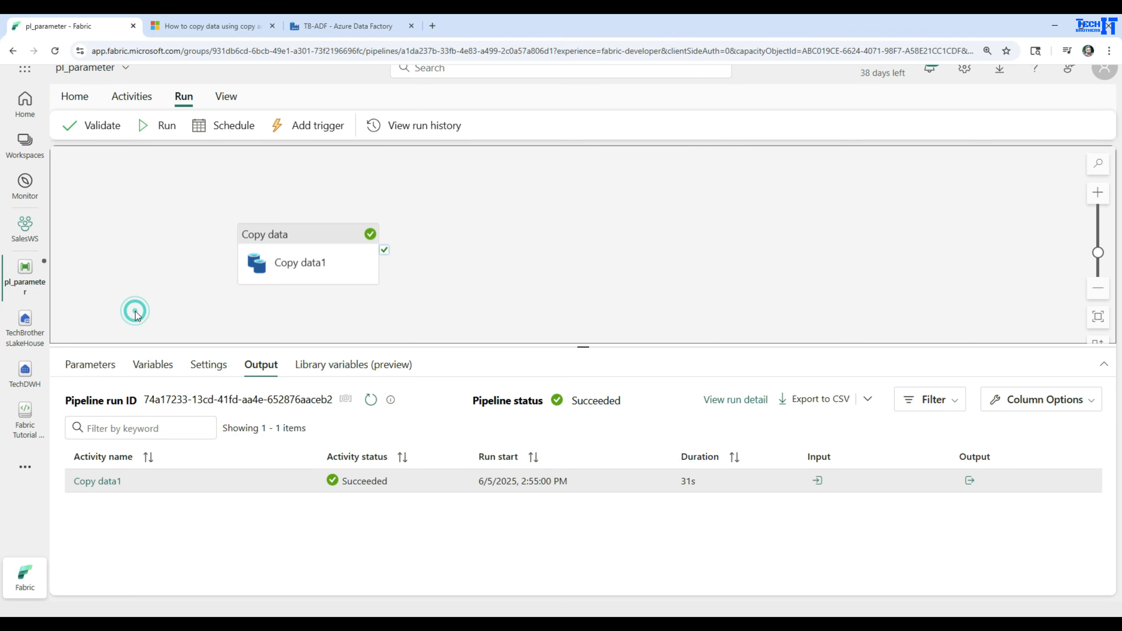
click(91, 364)
click(432, 454)
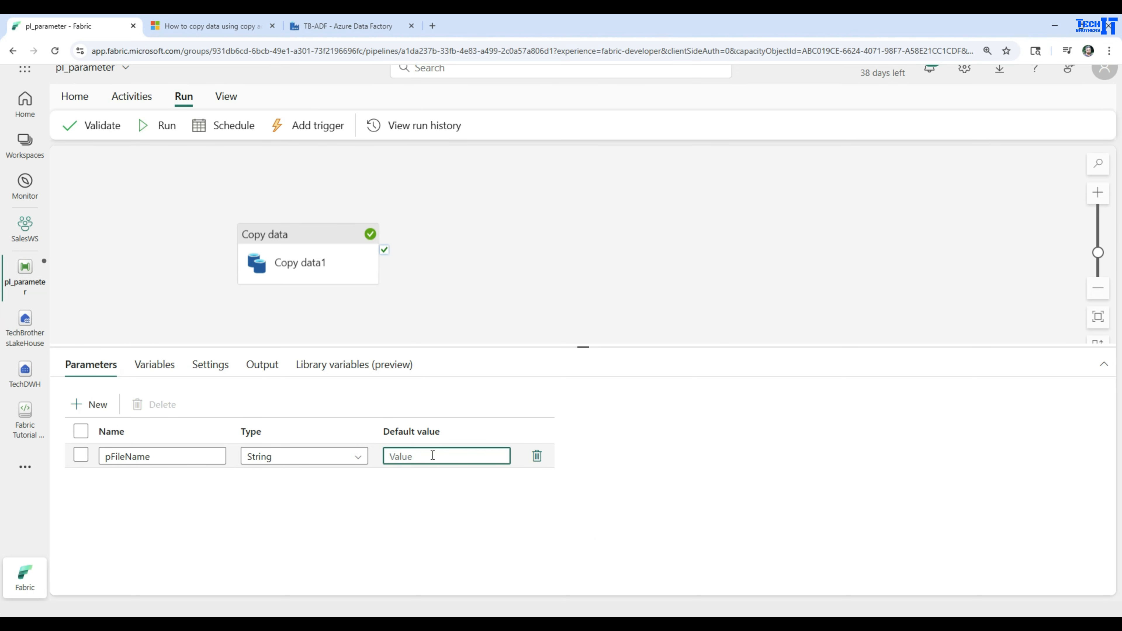
key(ctrl+v)
click(446, 501)
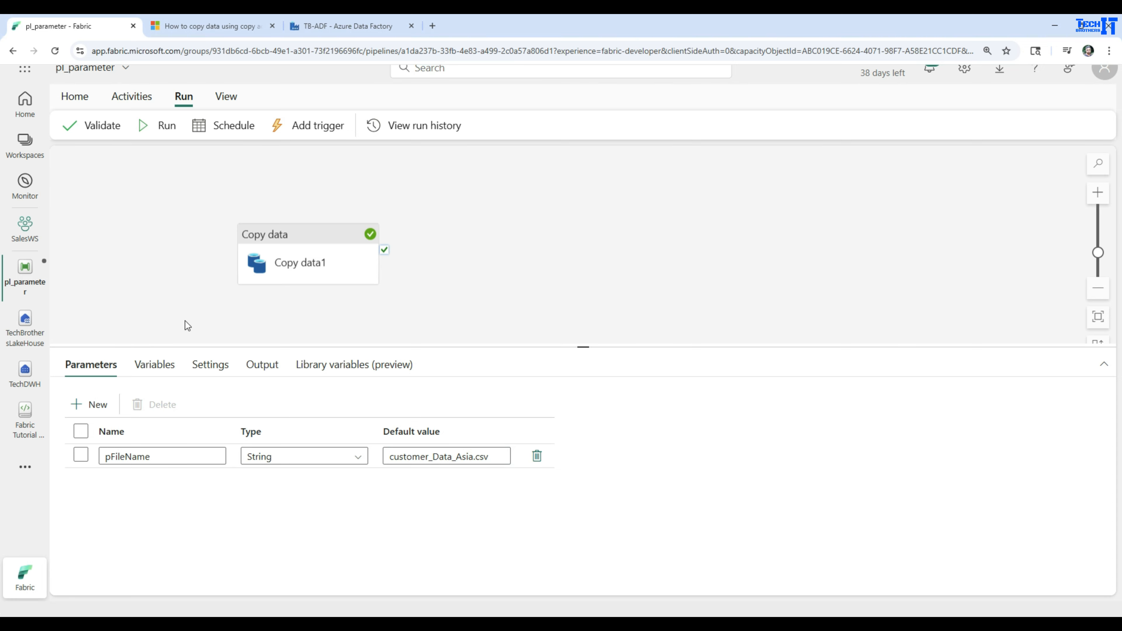
click(303, 248)
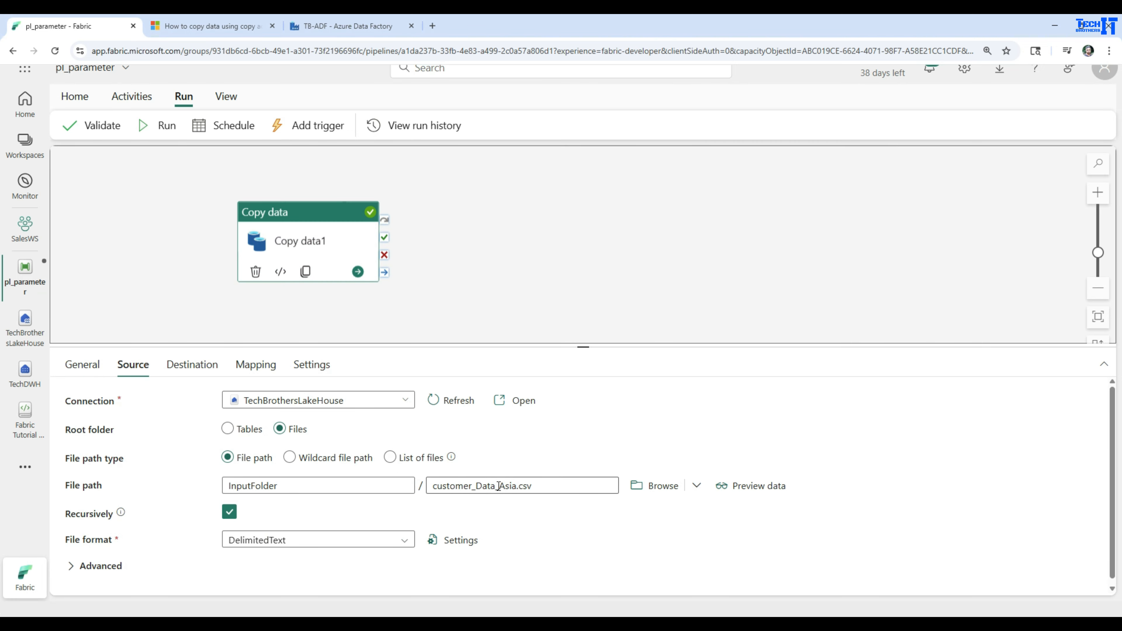
click(469, 486)
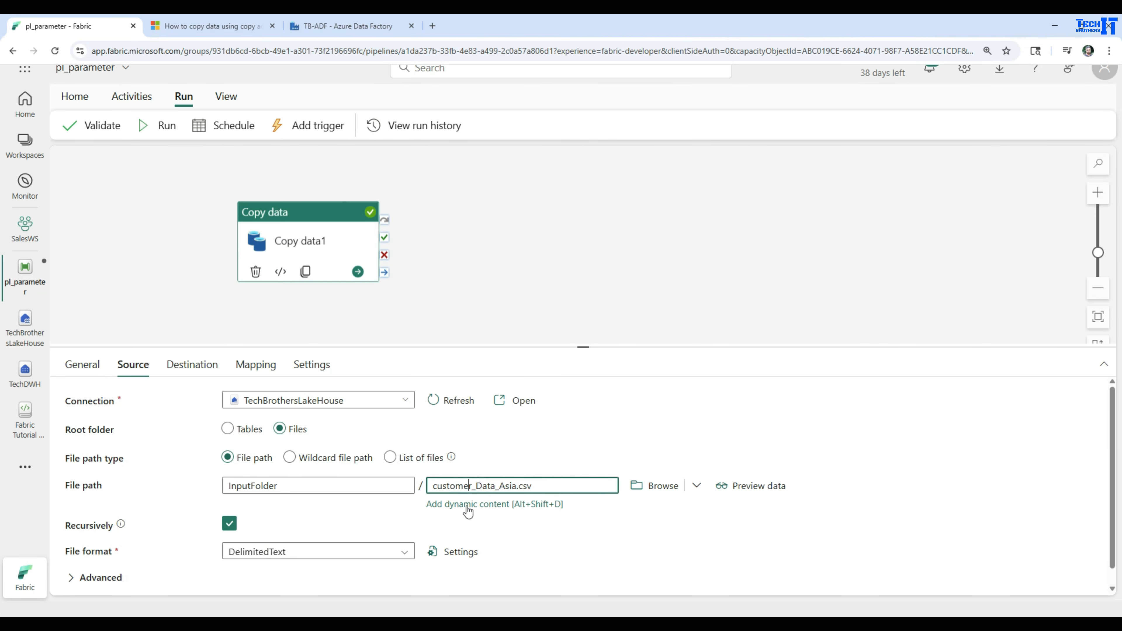
click(469, 509)
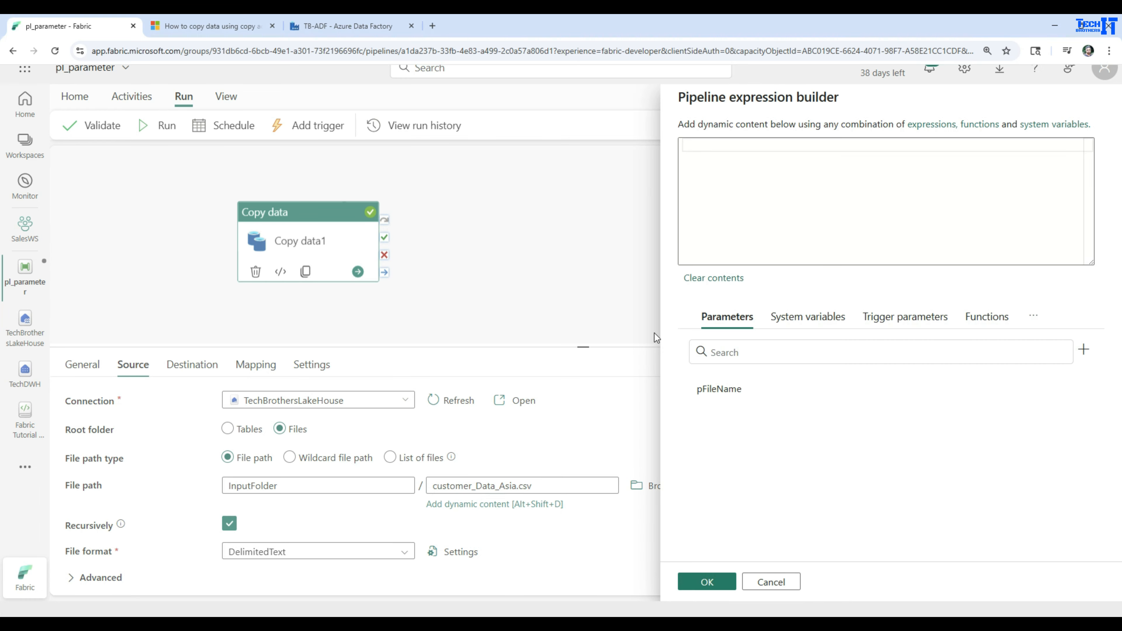
click(713, 398)
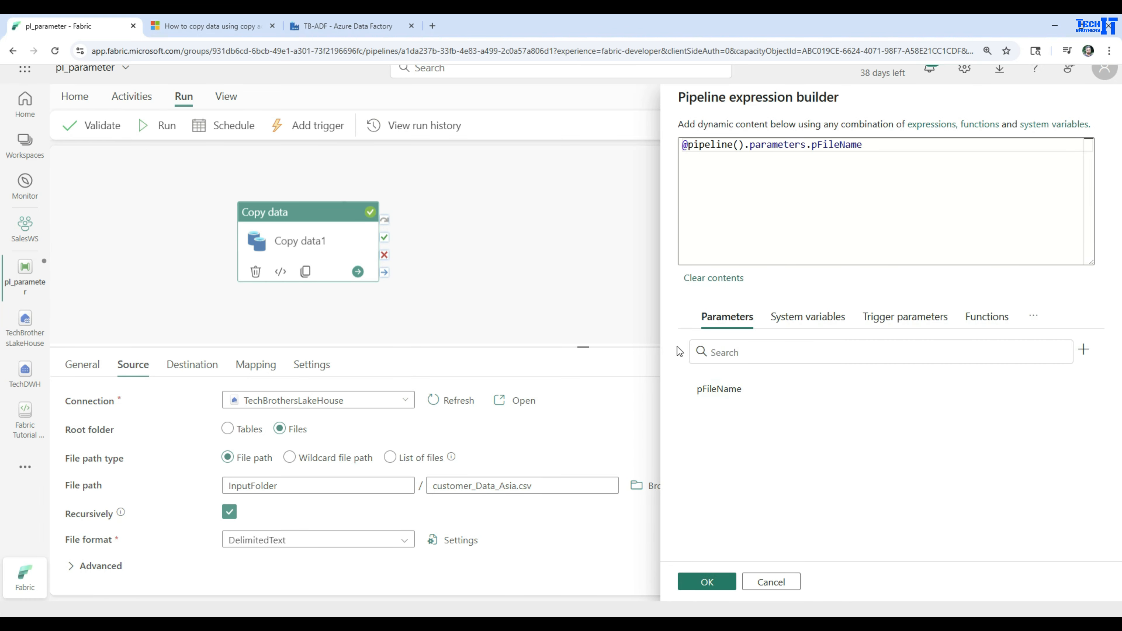
click(714, 583)
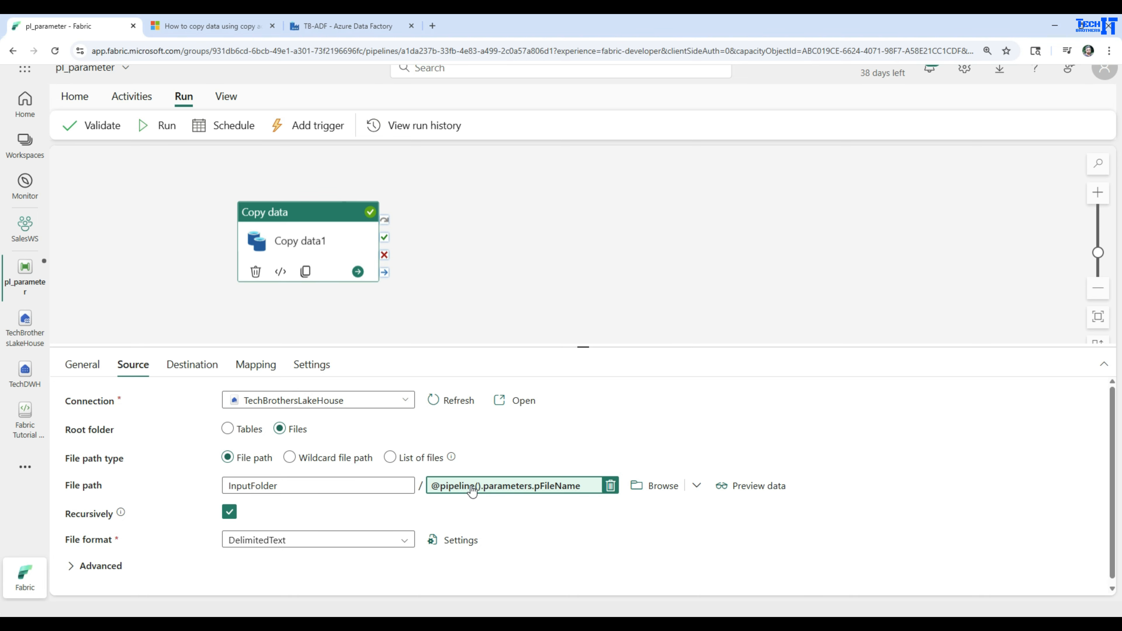
Step: Save the pipeline and bring up its run parameters with the pFileName value, but cancel before starting the run
click(163, 127)
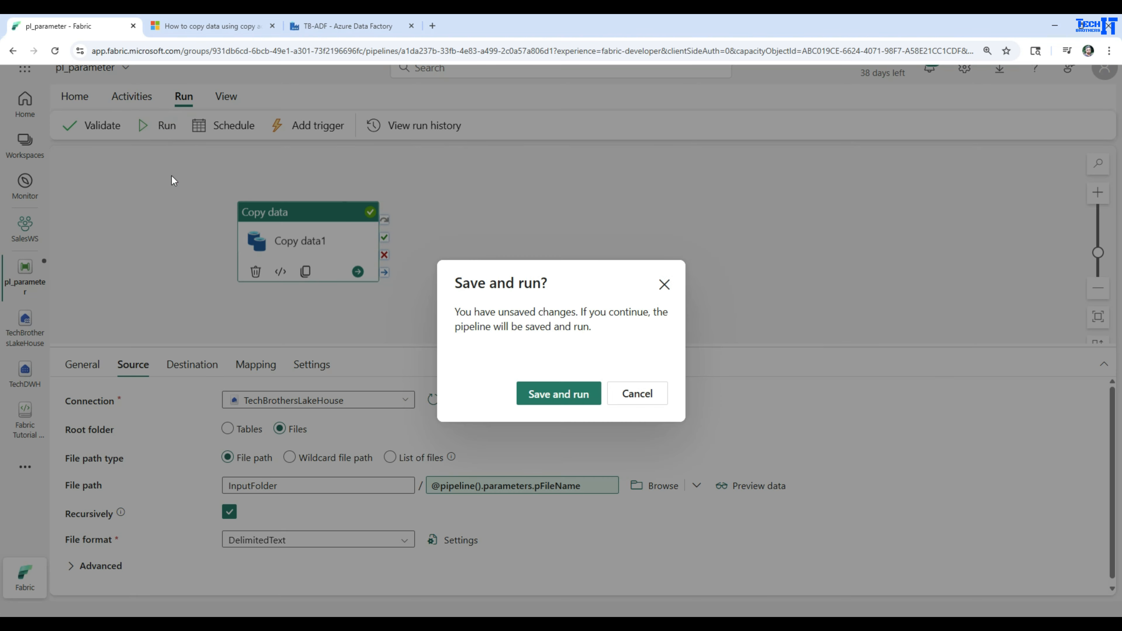
click(547, 397)
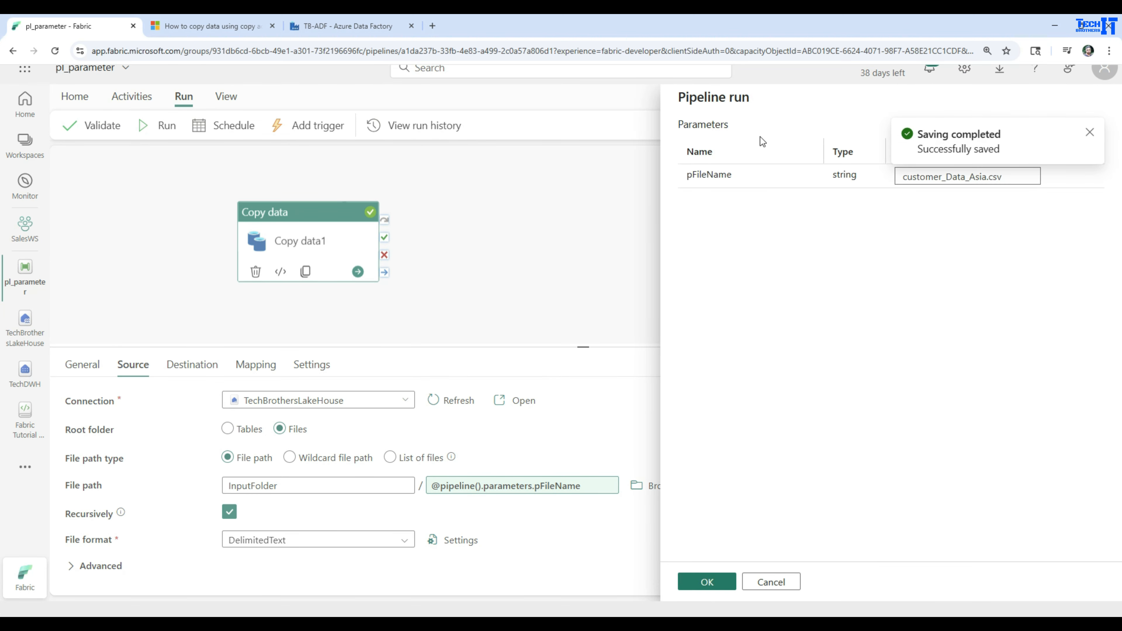
click(1090, 133)
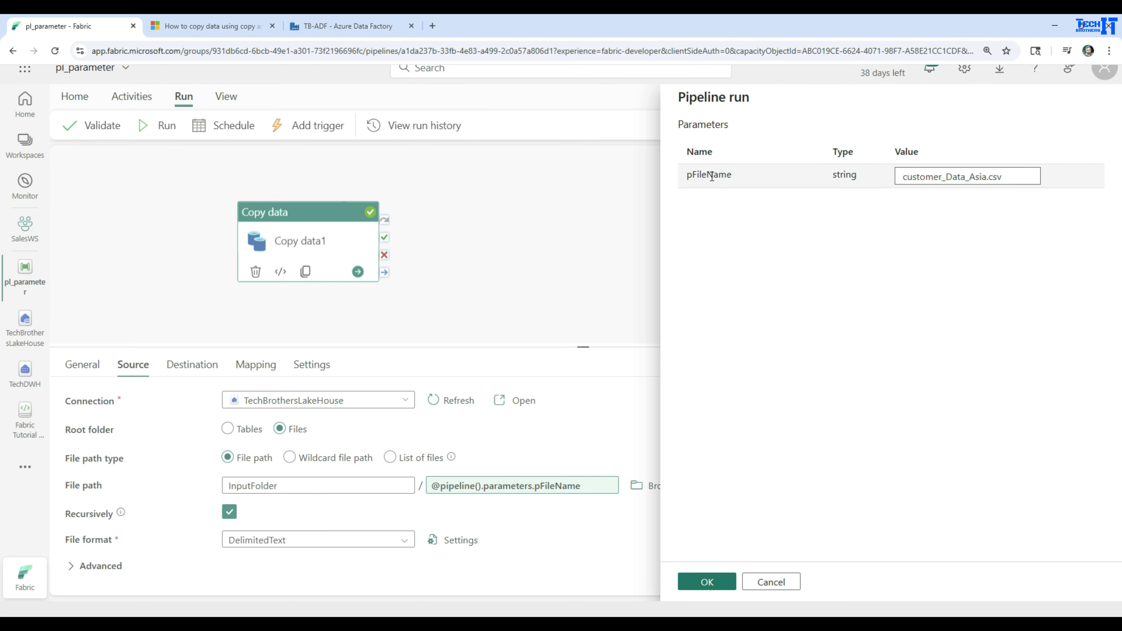
click(1007, 177)
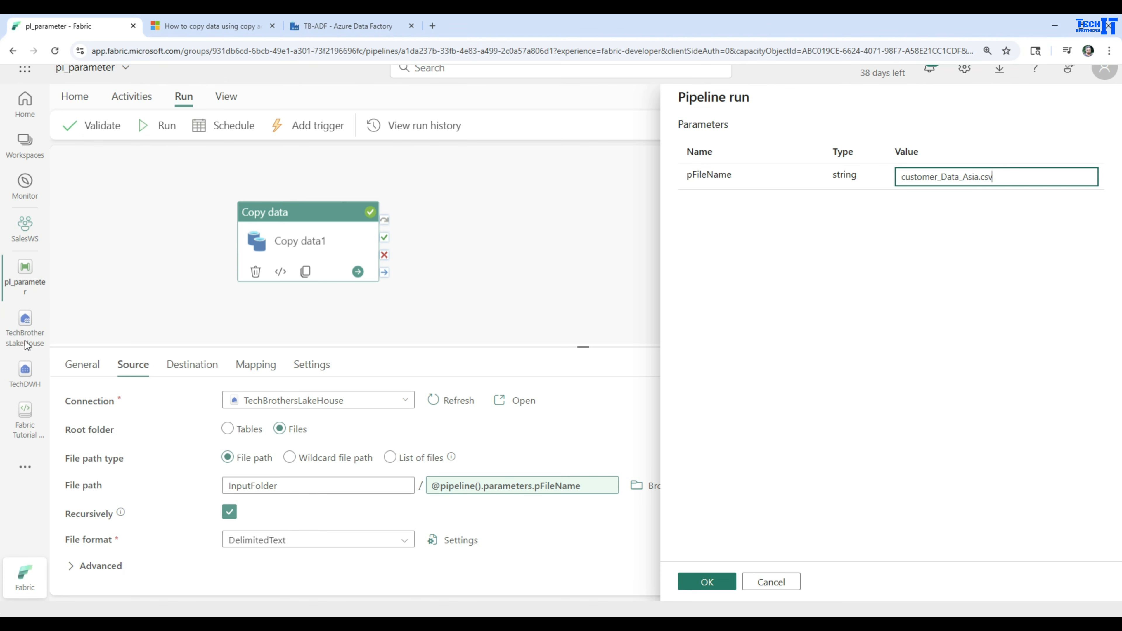
click(787, 579)
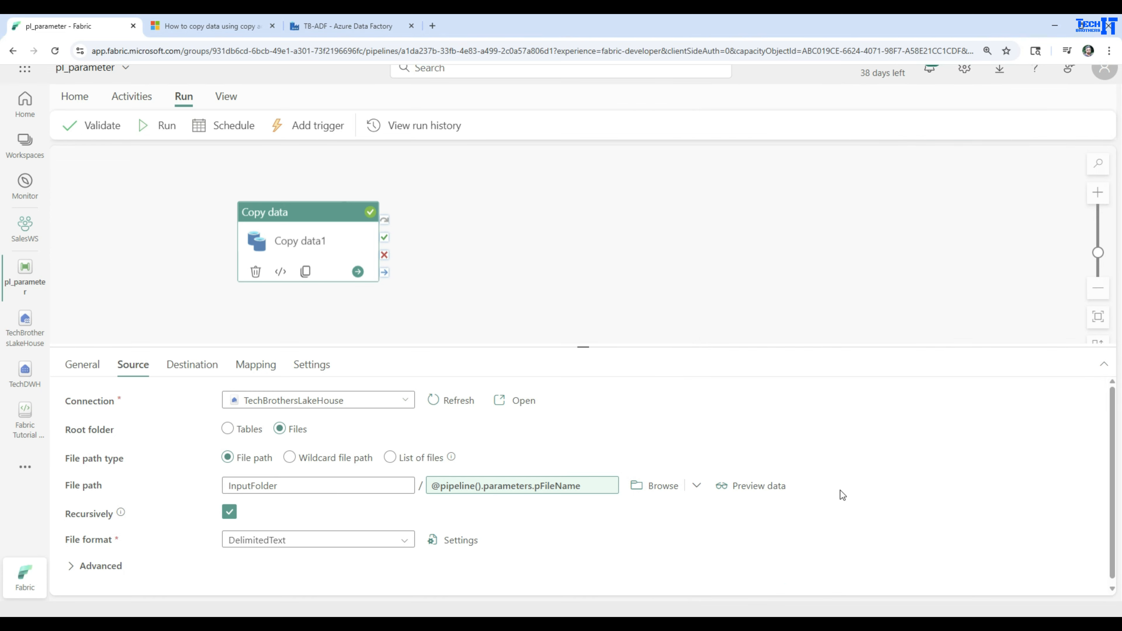
Step: Copy the file name customer_Data_Europe_20250531.csv from InputFolder in TechBrothersLakeHouse, leaving the file itself without a rename
click(28, 331)
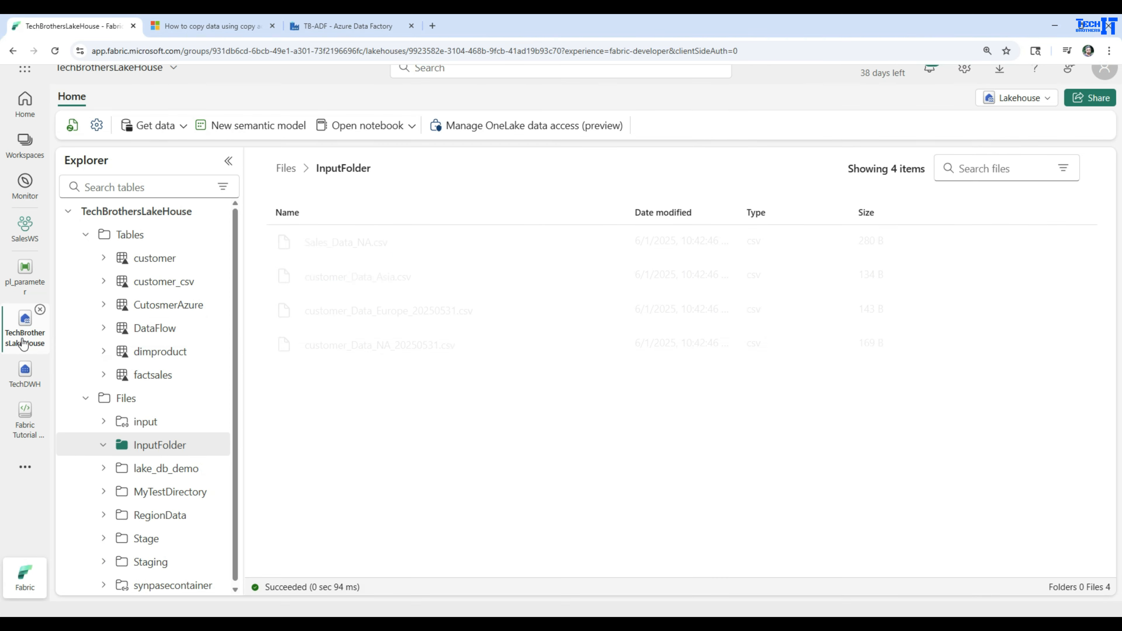
click(609, 310)
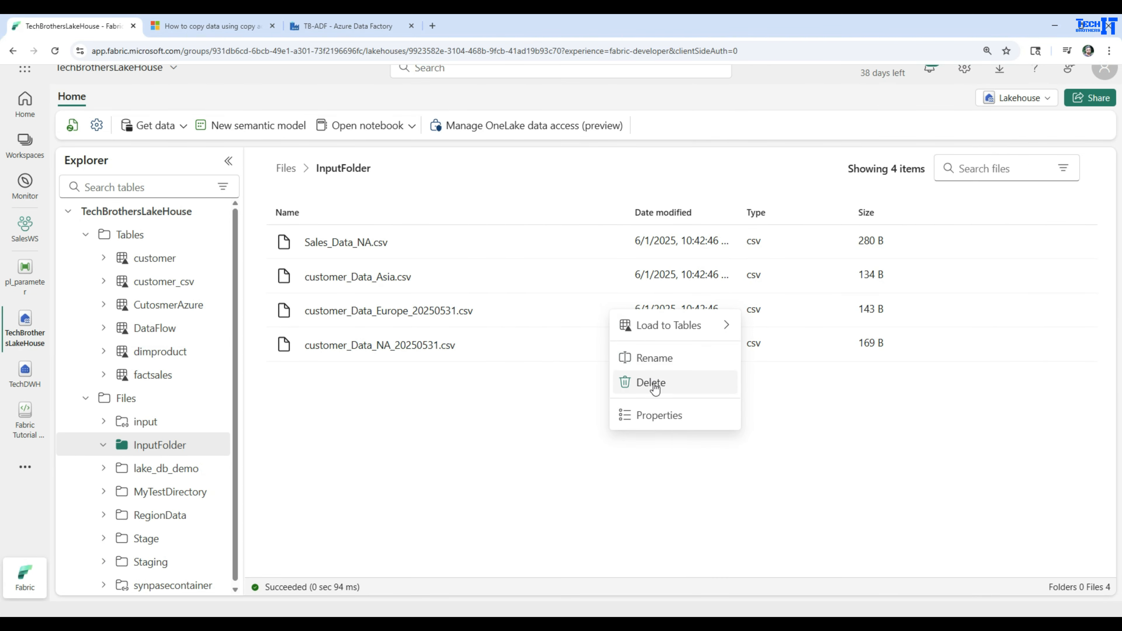
click(652, 358)
drag(666, 347, 478, 345)
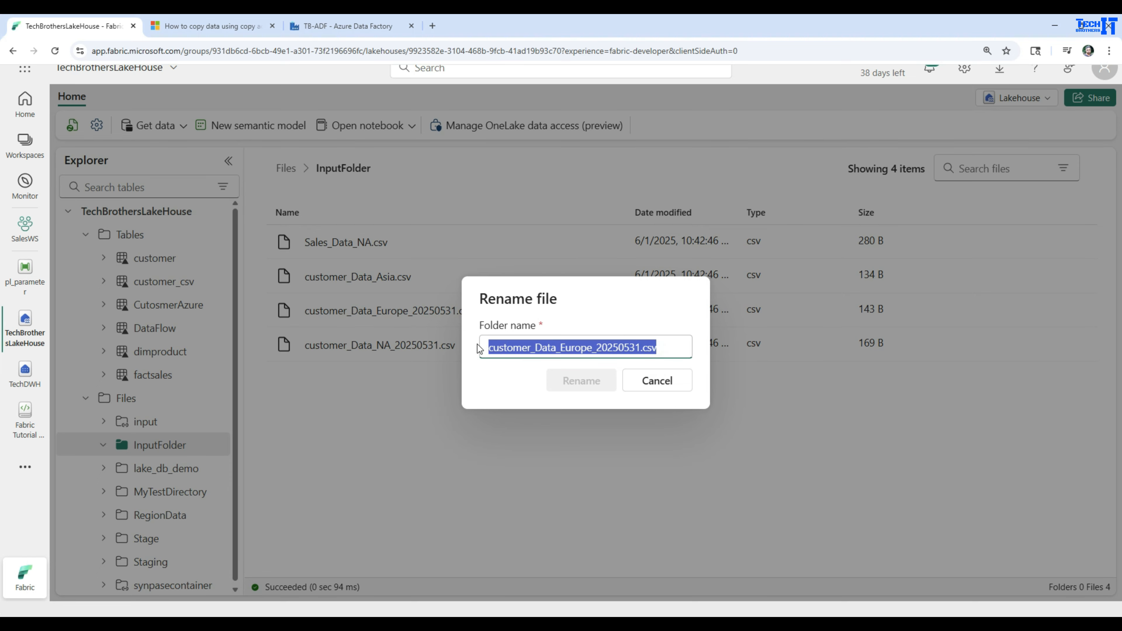
right_click(502, 347)
click(526, 122)
click(652, 386)
Step: Run the pl_parameter pipeline with pFileName set to customer_Data_Europe_20250531.csv
click(21, 270)
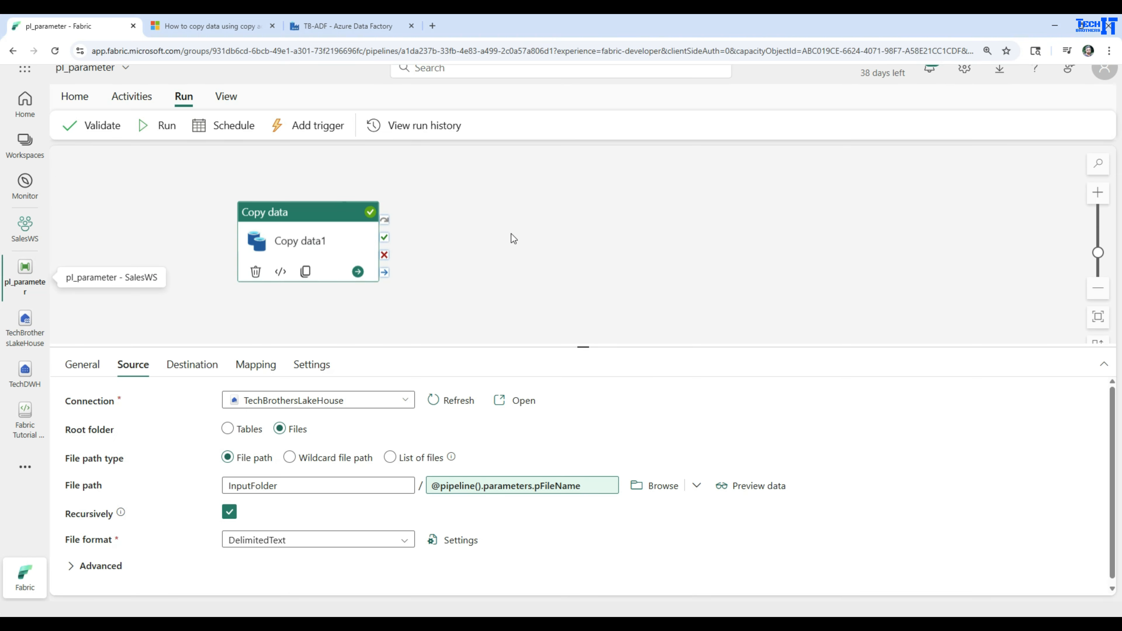
click(148, 128)
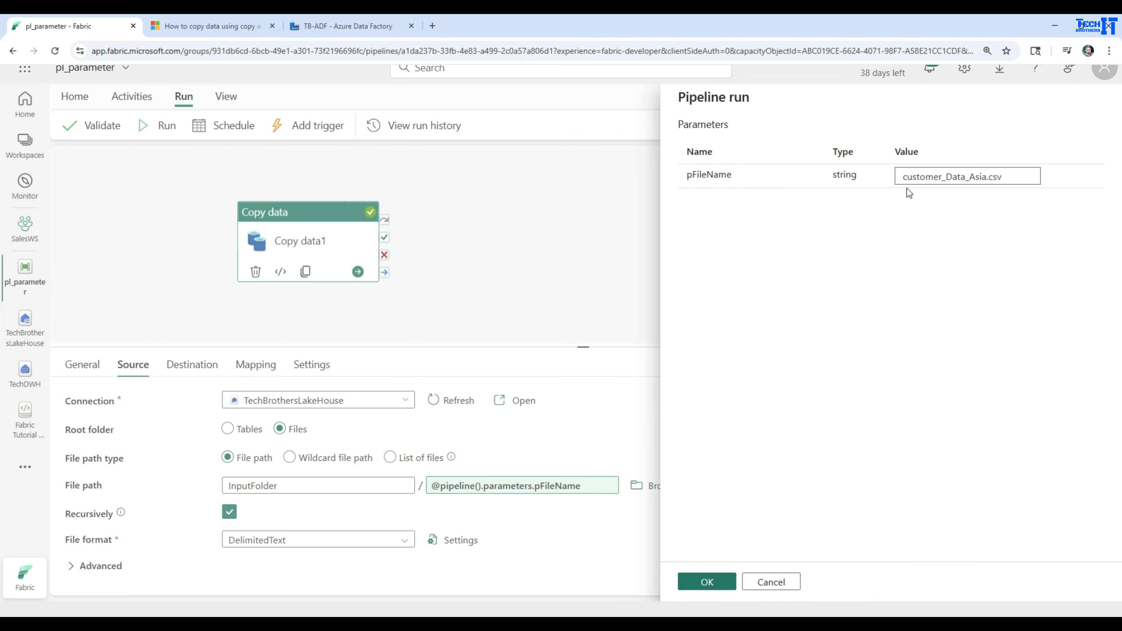
click(1012, 176)
drag(1012, 176, 858, 178)
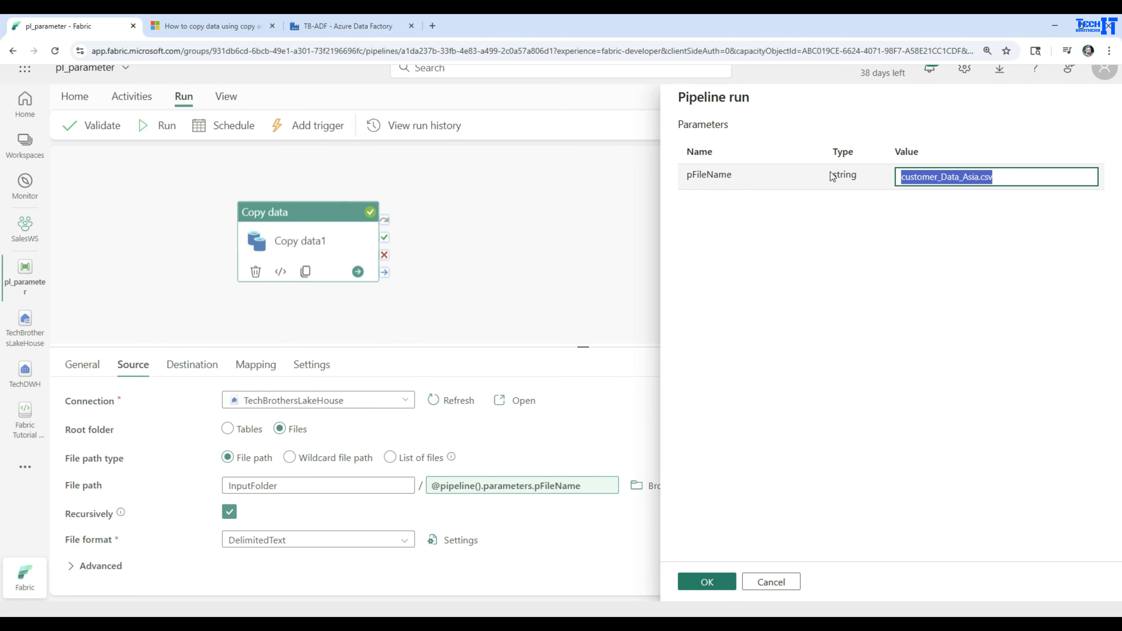
key(ctrl+v)
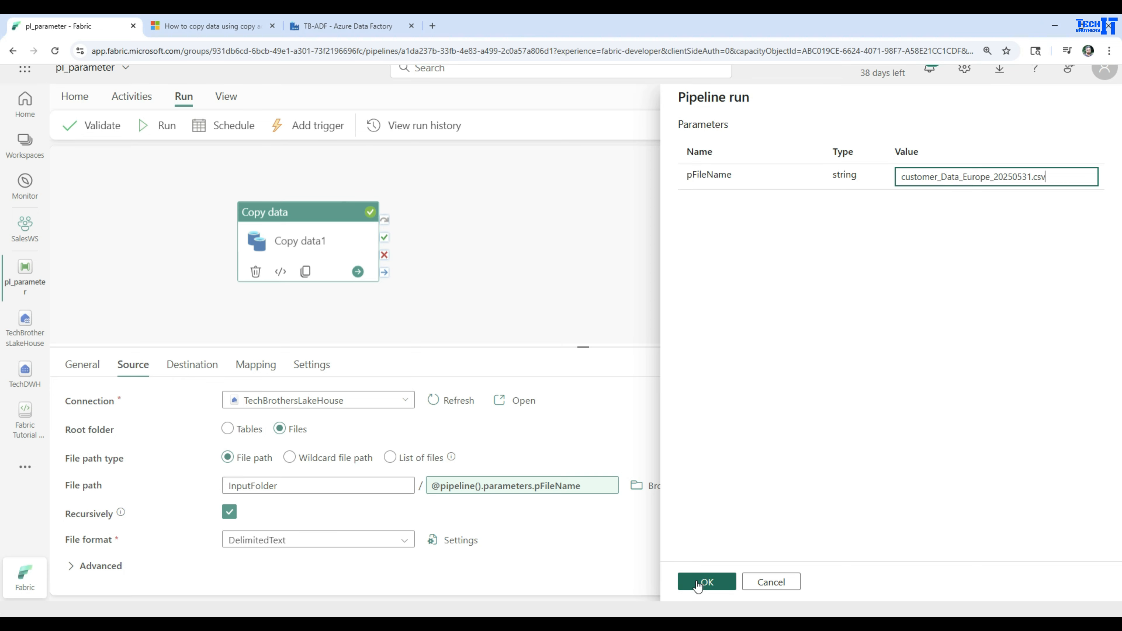
click(707, 582)
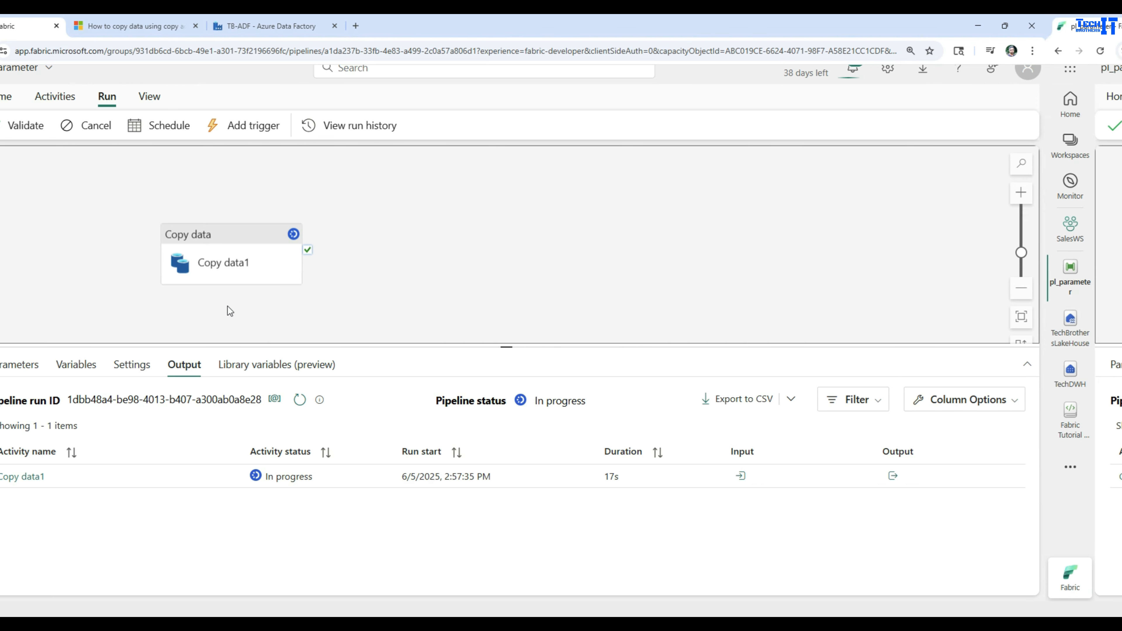
Step: Review the Copy data1 run details for the source, staging and destination, and close them
click(103, 477)
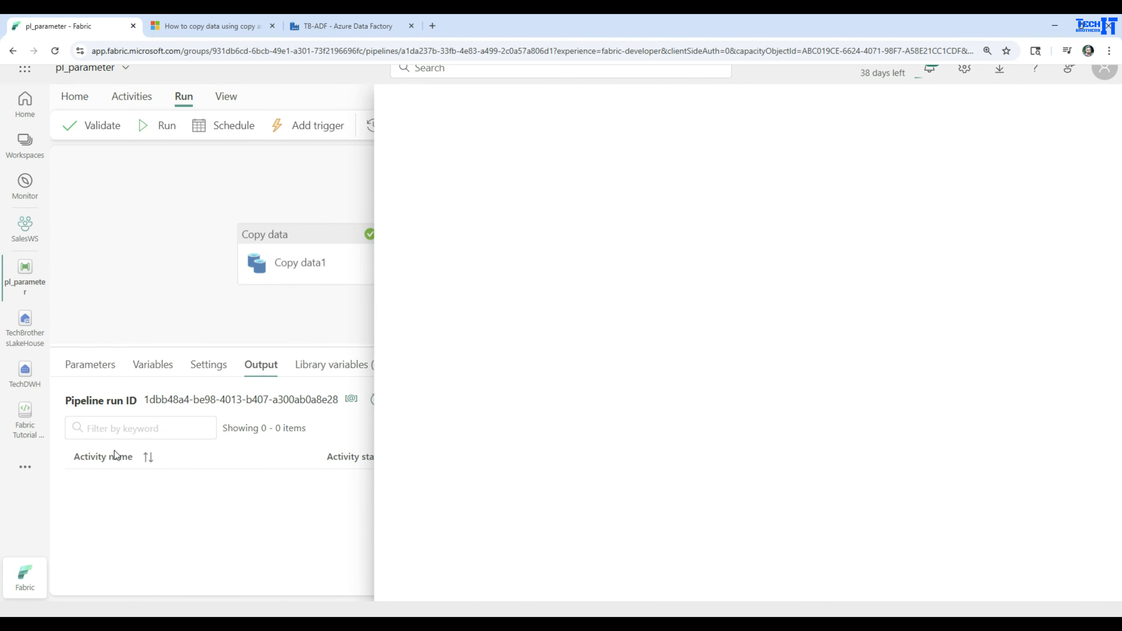
drag(402, 307, 983, 290)
click(714, 288)
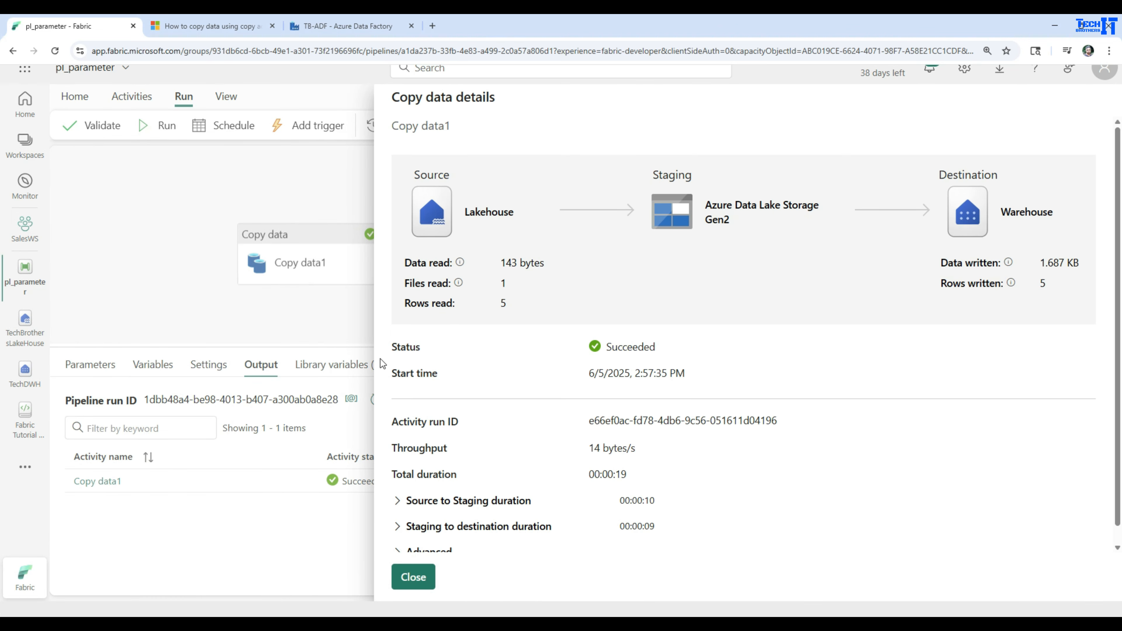
click(414, 575)
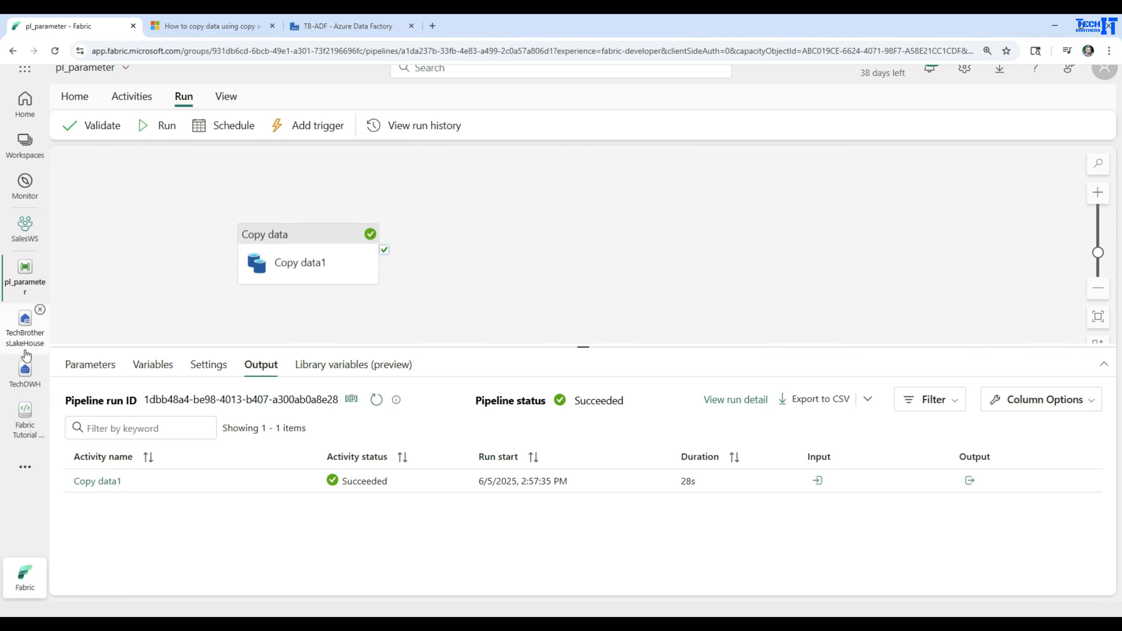
Step: Rerun the SELECT TOP (100) query on the TechDWH Customer table and check the Region values of the loaded rows
click(28, 390)
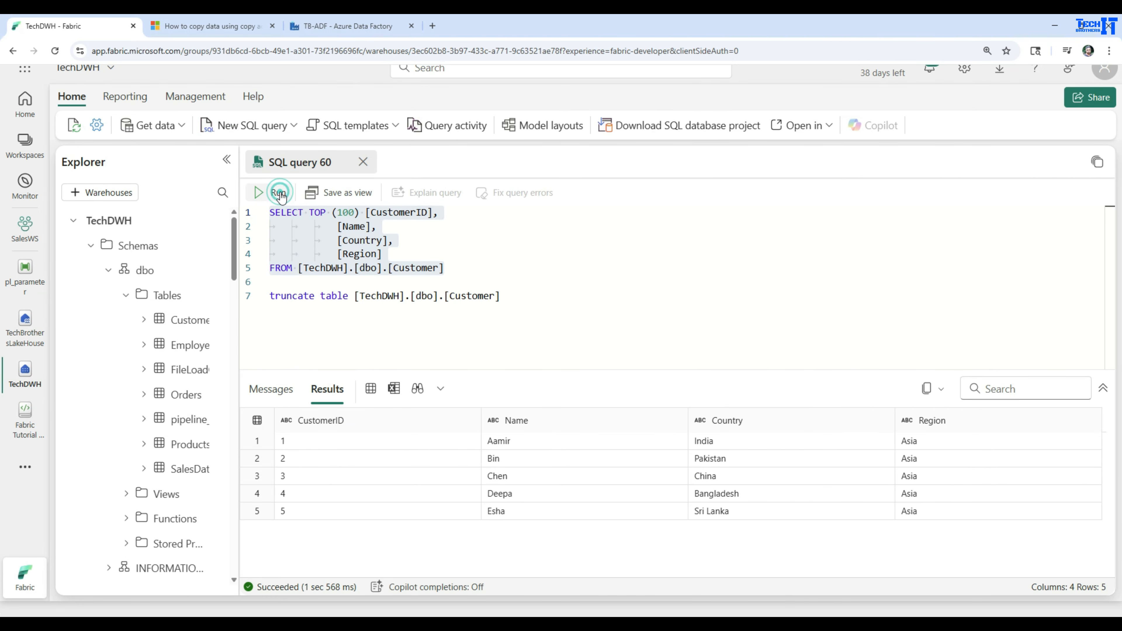
click(281, 194)
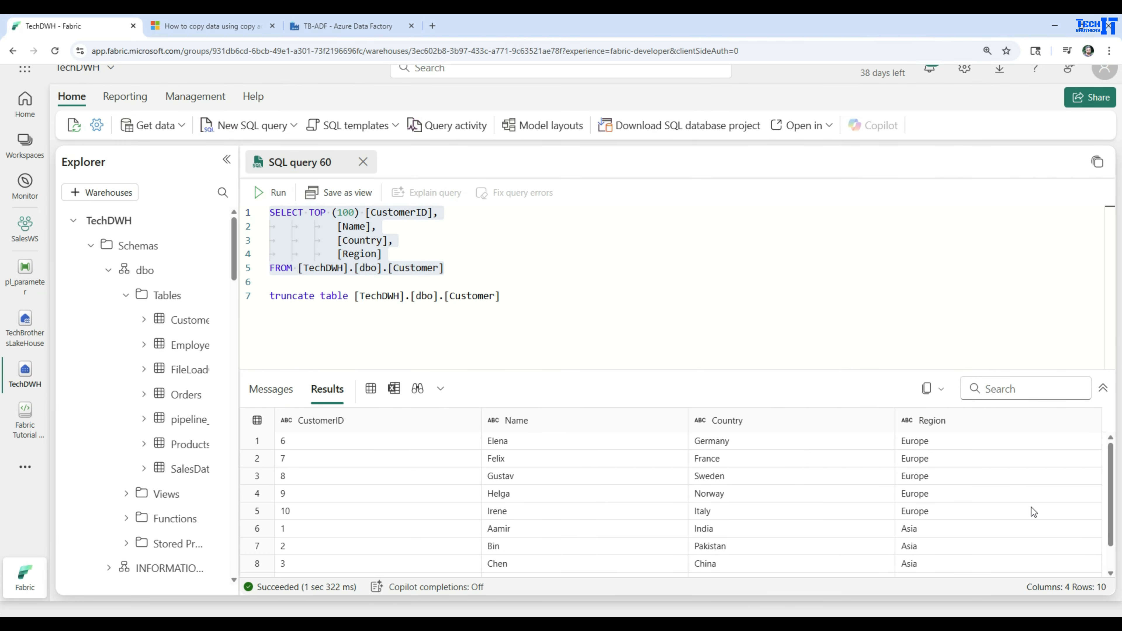
click(924, 441)
click(933, 510)
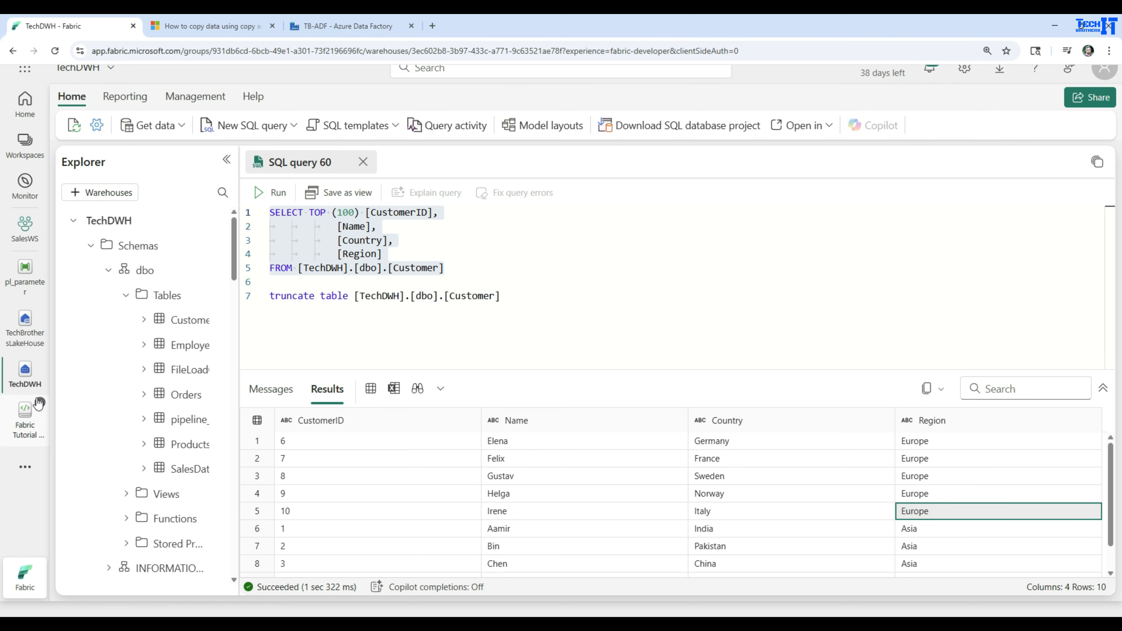
Step: Copy the file name customer_Data_NA_20250531.csv from InputFolder in TechBrothersLakeHouse, leaving the file itself without a rename
click(25, 325)
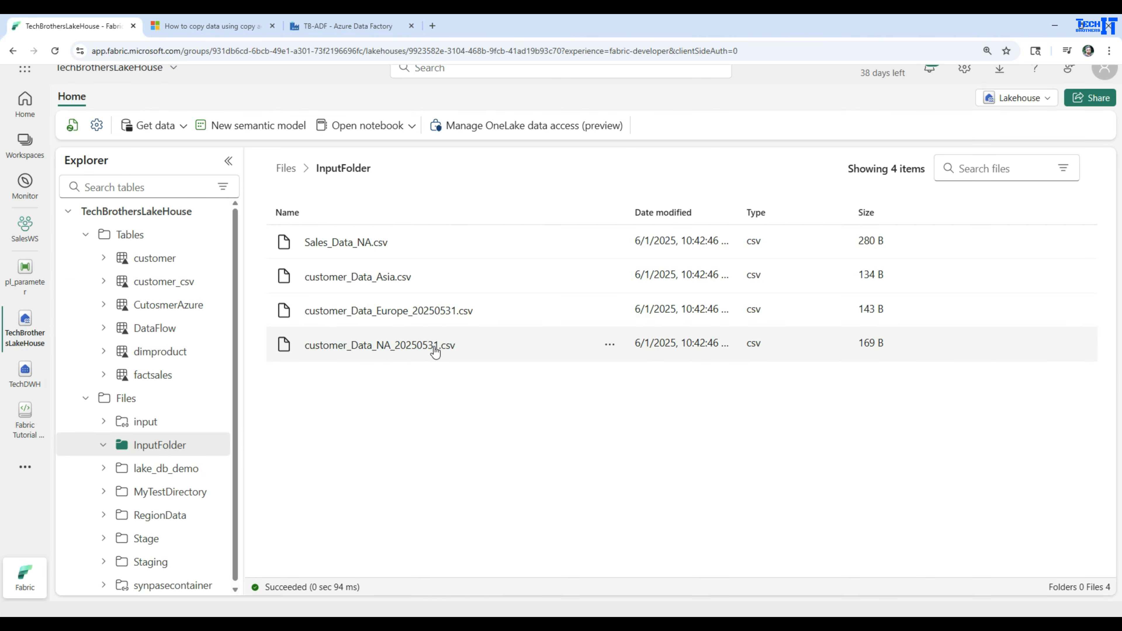
right_click(609, 346)
click(653, 389)
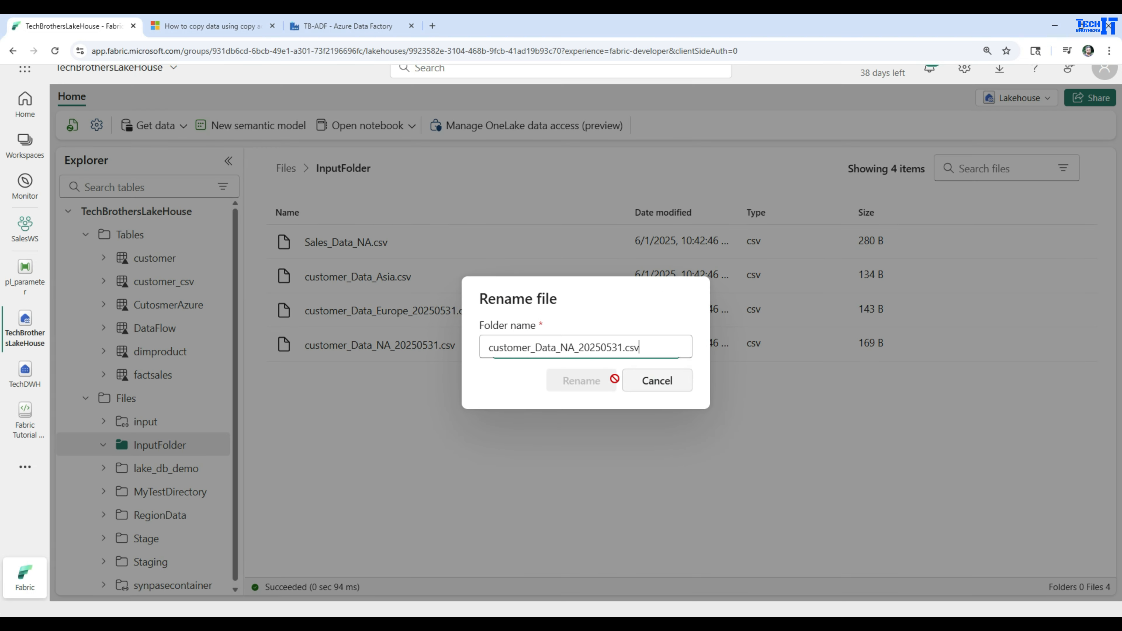
drag(656, 349, 477, 346)
right_click(505, 348)
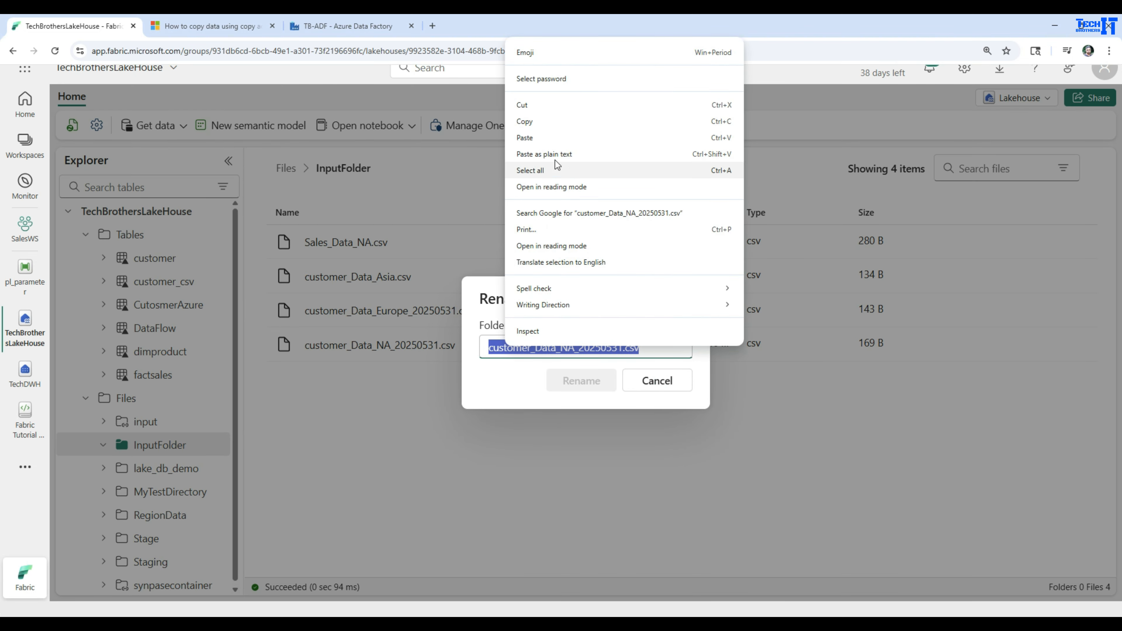
click(556, 123)
click(654, 381)
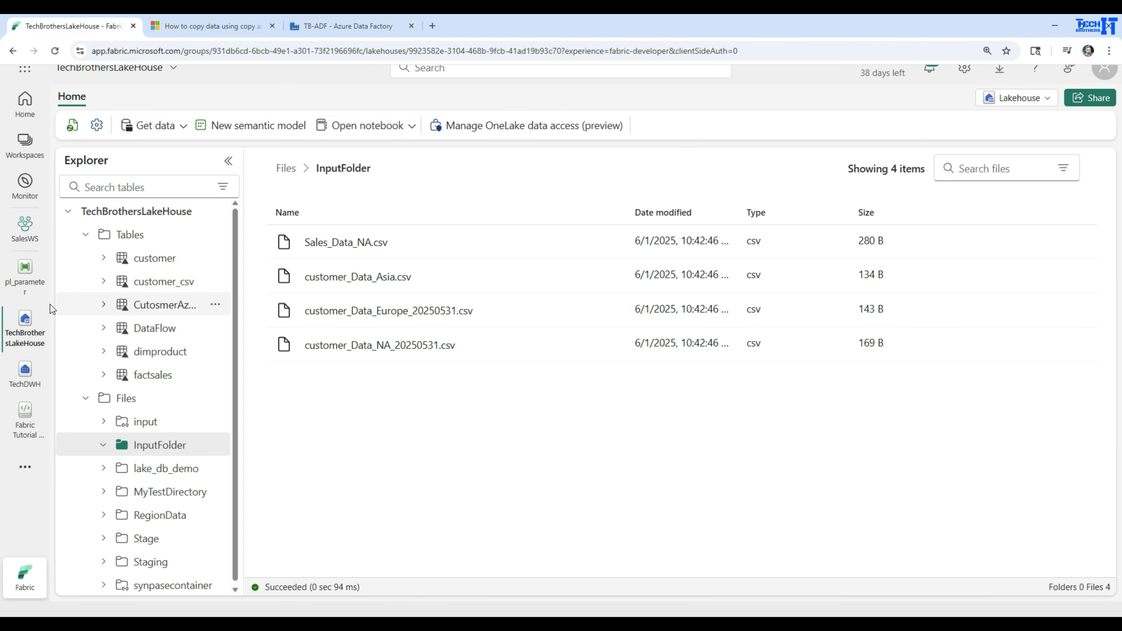
Step: Run the pl_parameter pipeline with pFileName set to customer_Data_NA_20250531.csv
click(25, 271)
click(165, 133)
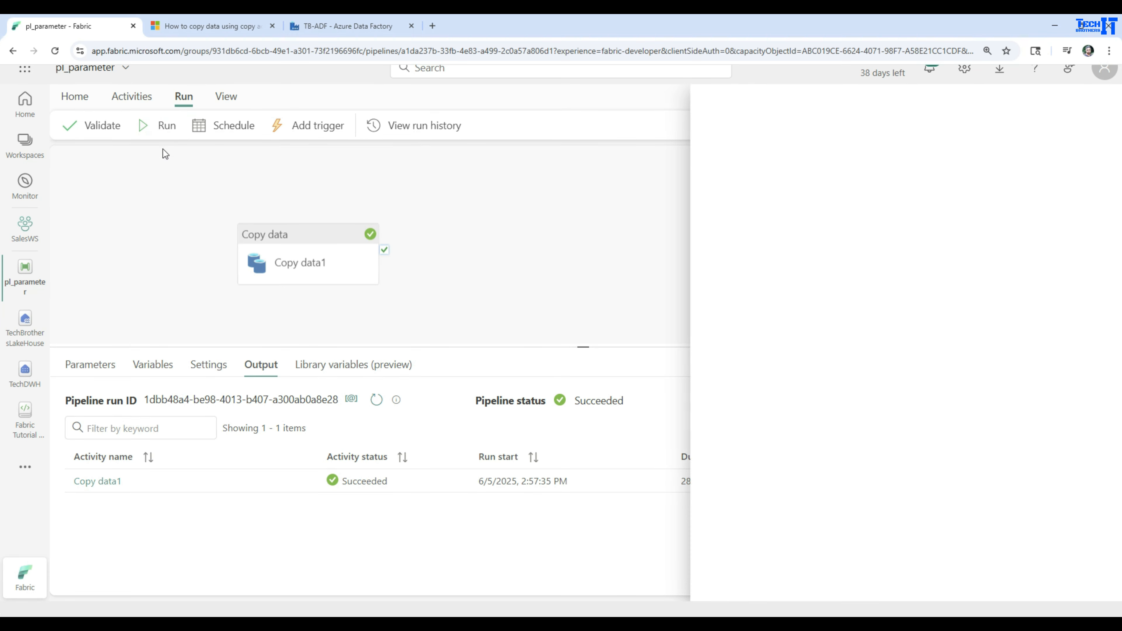
click(1017, 169)
triple_click(1017, 168)
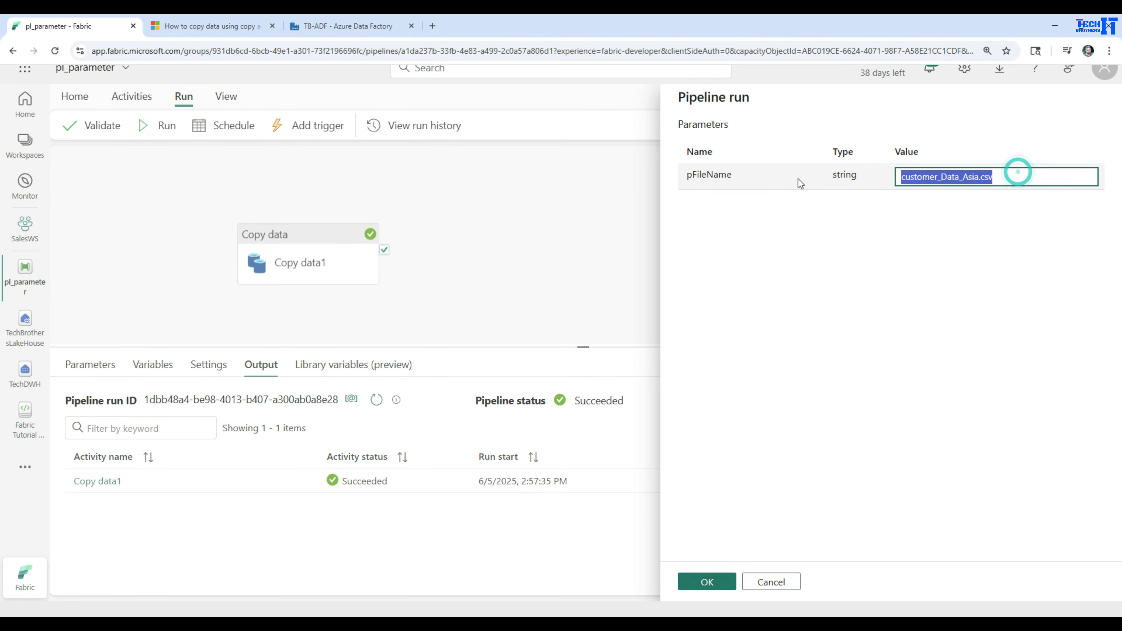
key(ctrl+v)
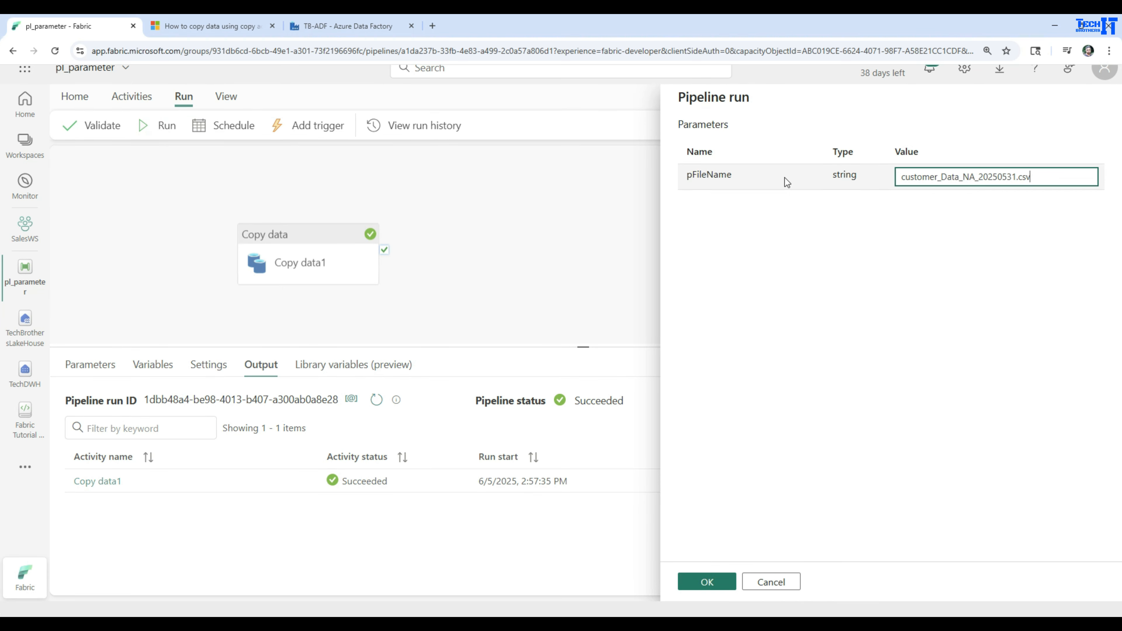
click(707, 580)
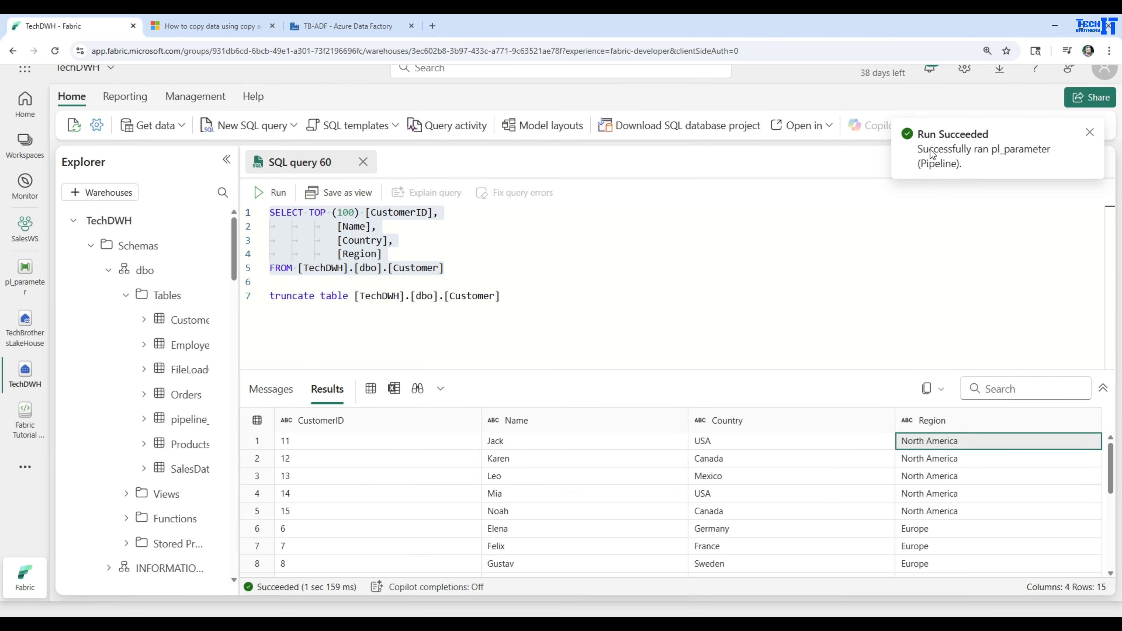
click(678, 283)
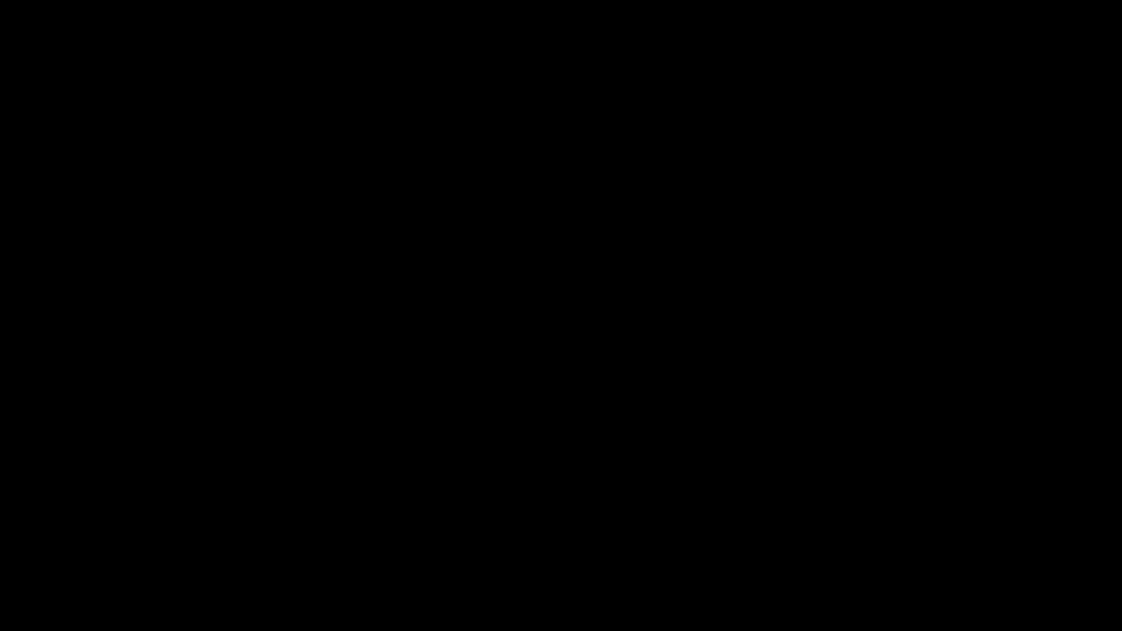